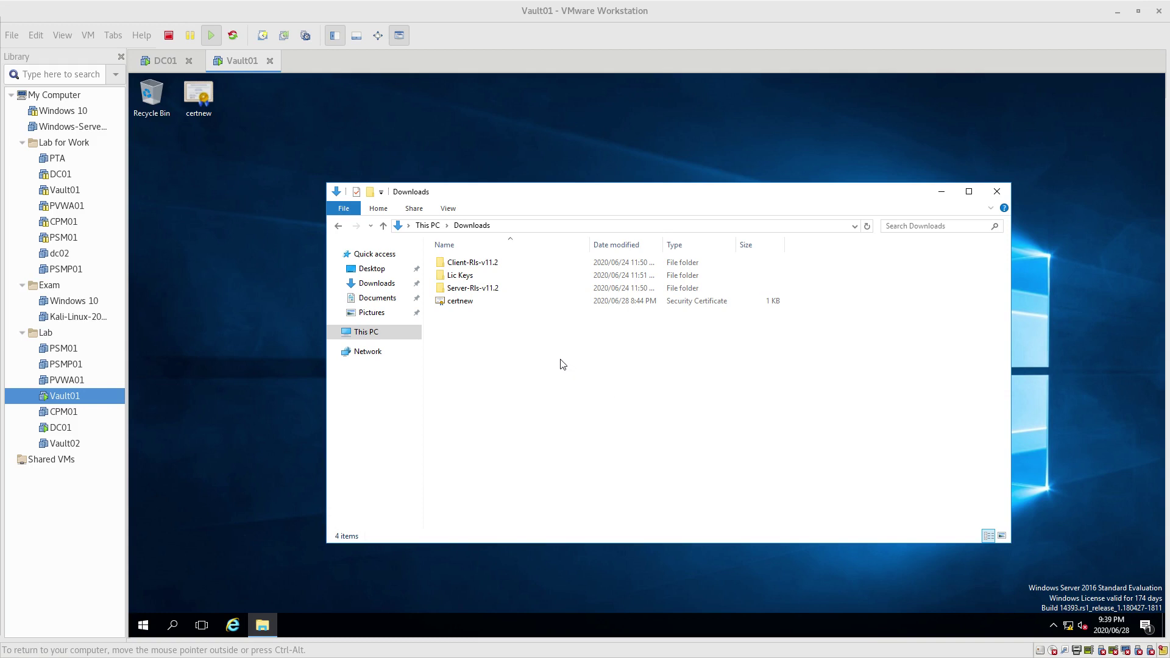
# Step: Browse the Server-Rls-v11.2, Client-Rls-v11.2 and Lic Keys folders, then select the certnew certificate in Downloads
pyautogui.click(469, 288)
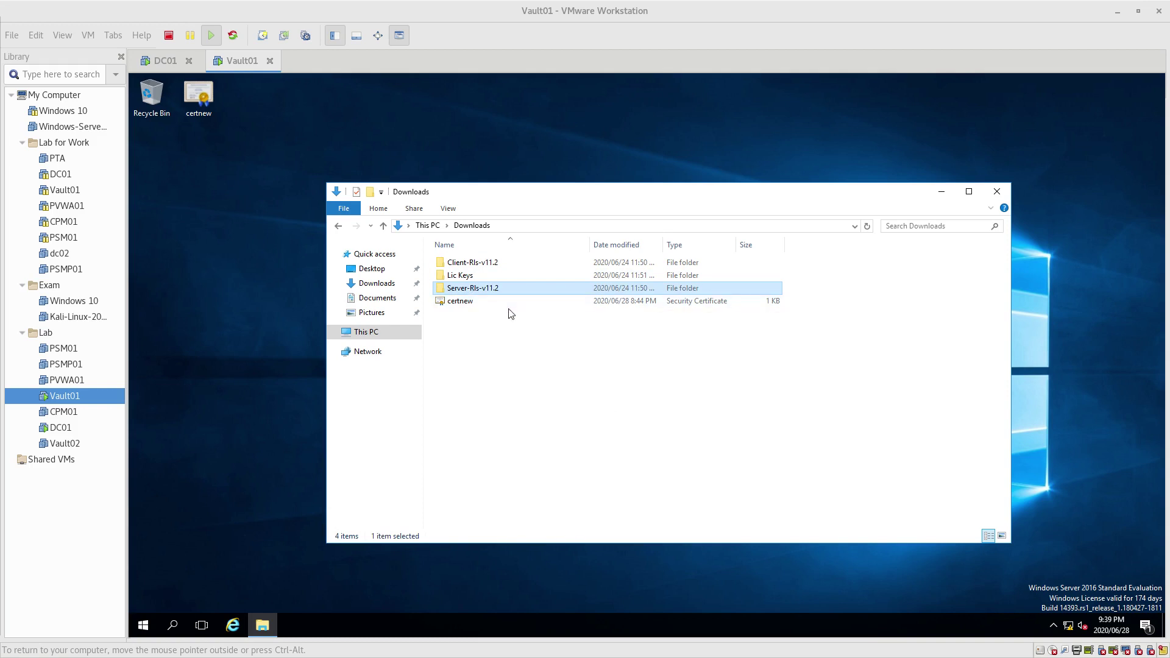
pyautogui.click(491, 263)
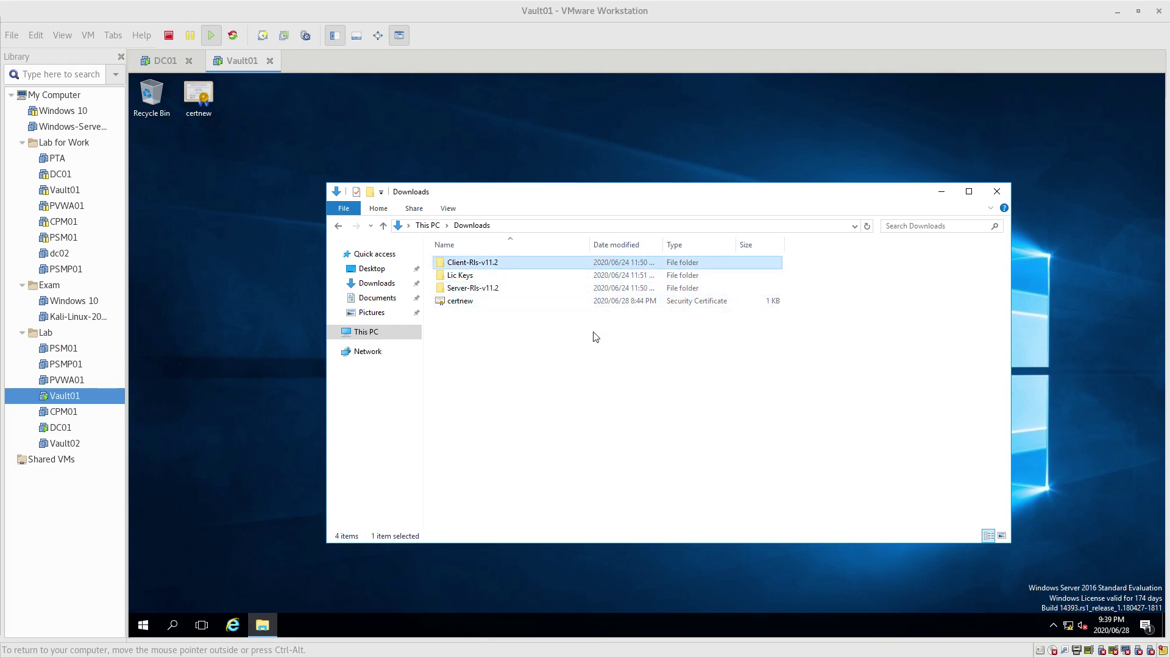
pyautogui.doubleClick(460, 275)
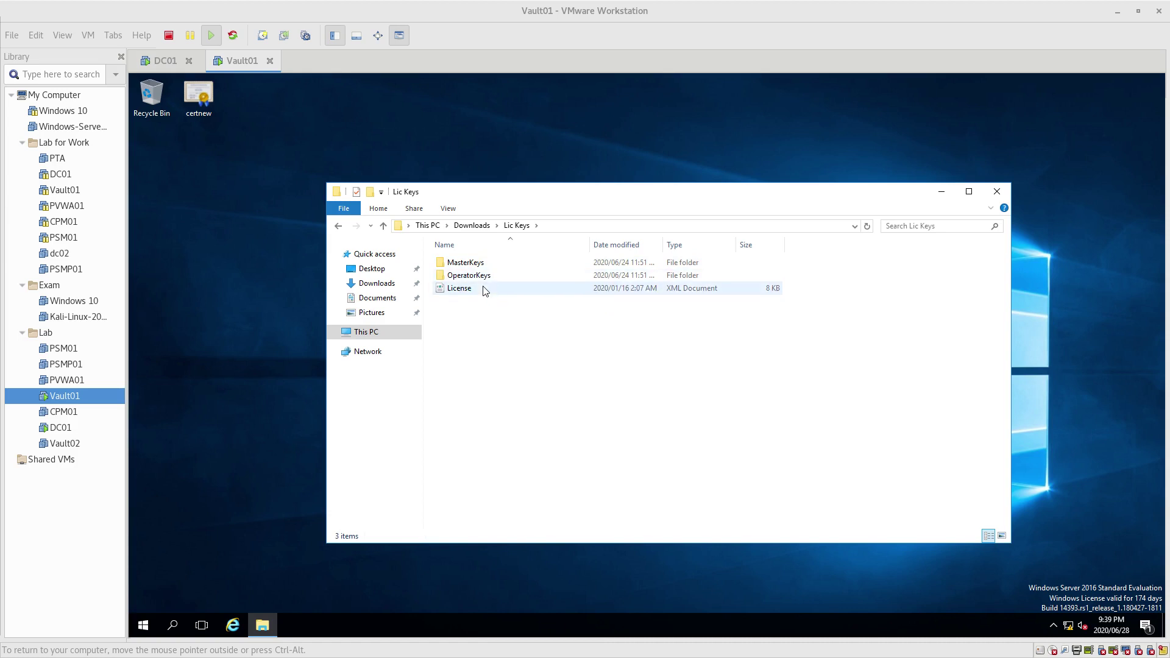
pyautogui.click(473, 226)
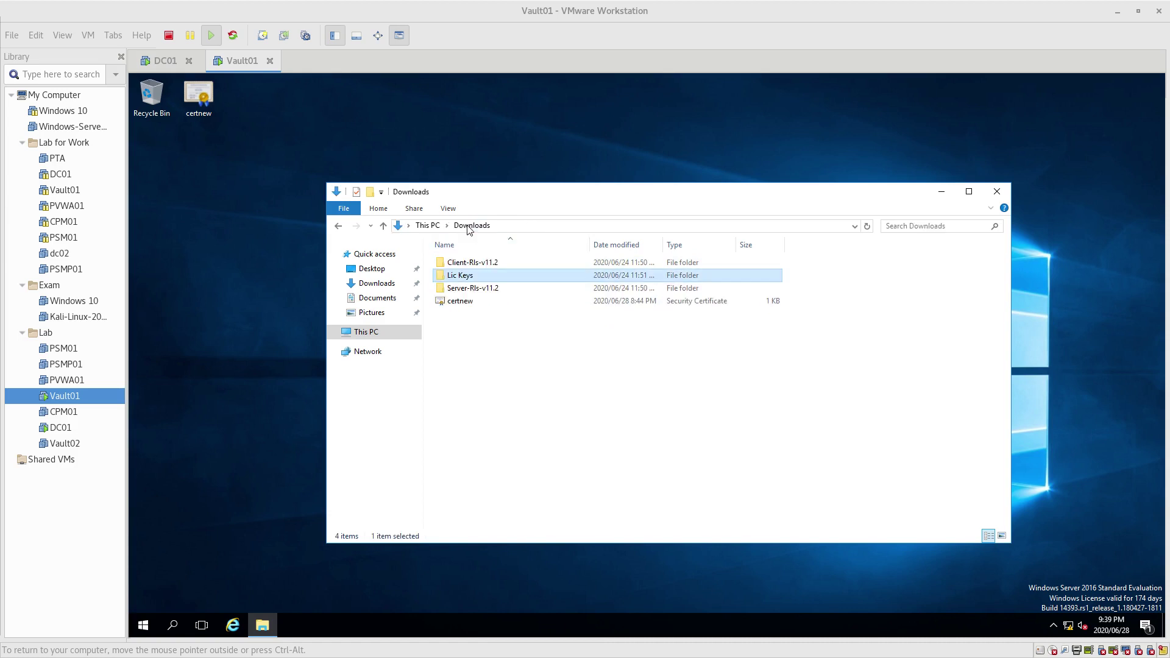
pyautogui.click(476, 302)
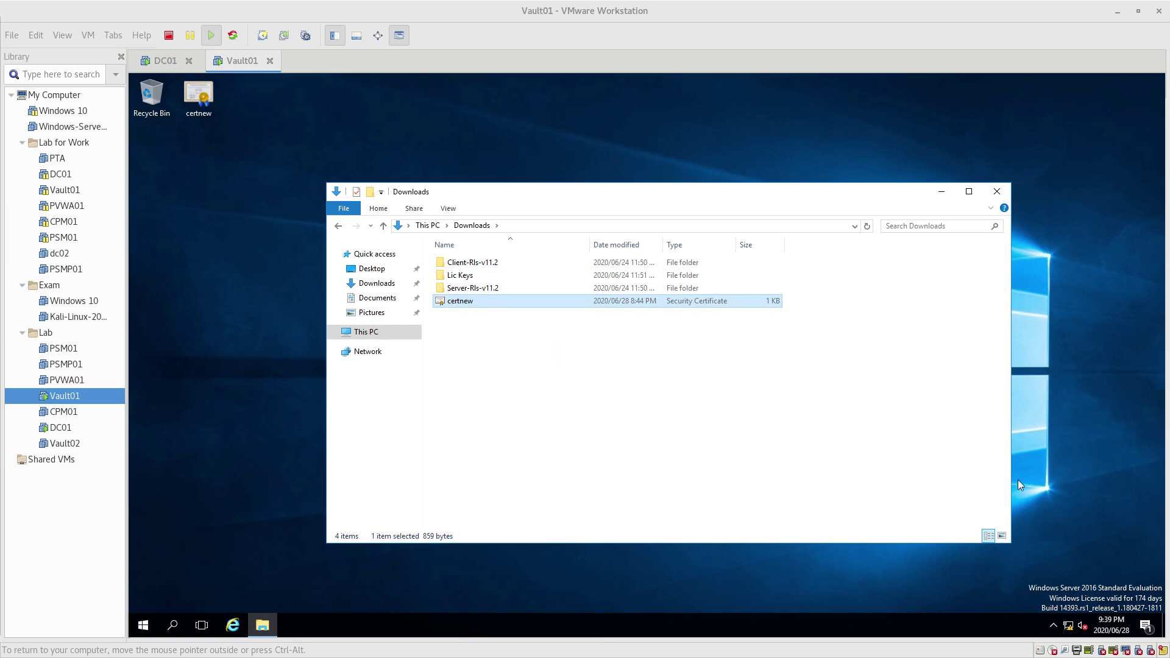
# Step: Reach the Ethernet0 adapter's Properties from the tray network icon via Network and Sharing Center
pyautogui.rightClick(1071, 625)
pyautogui.press('Escape')
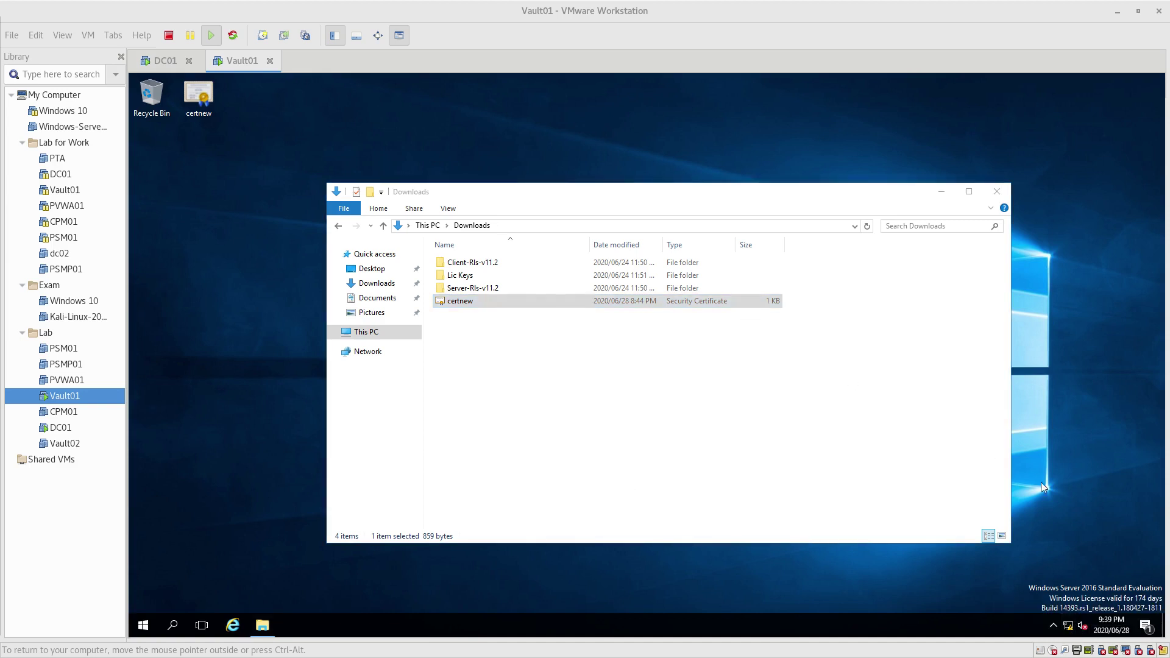
pyautogui.moveTo(1071, 628)
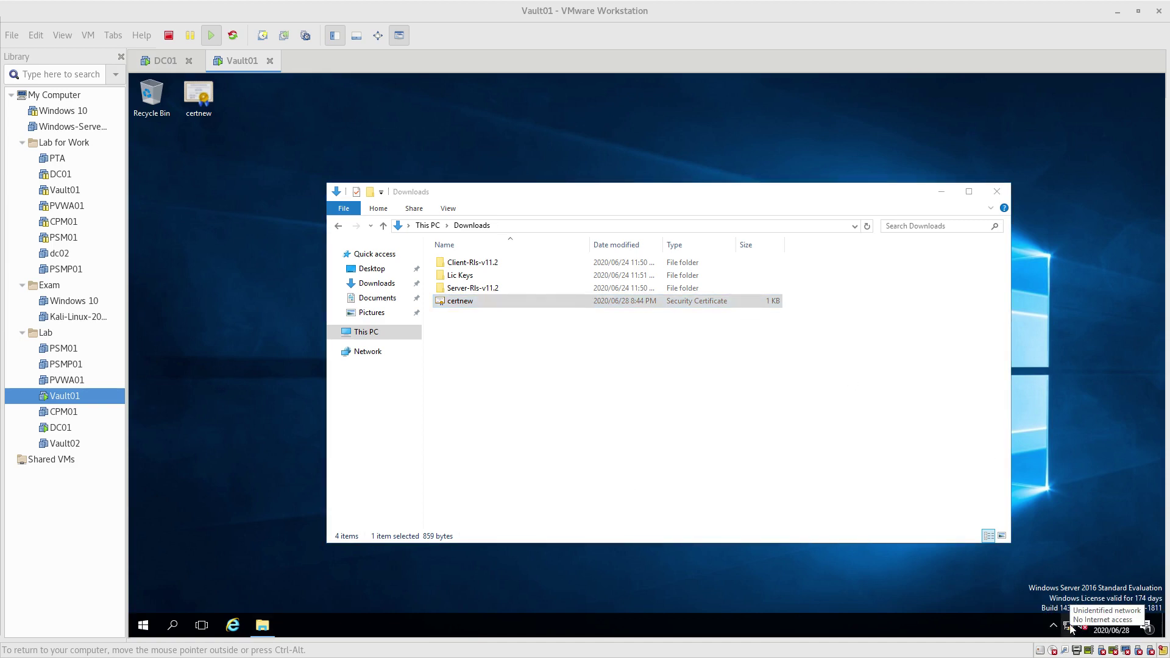
pyautogui.rightClick(1070, 625)
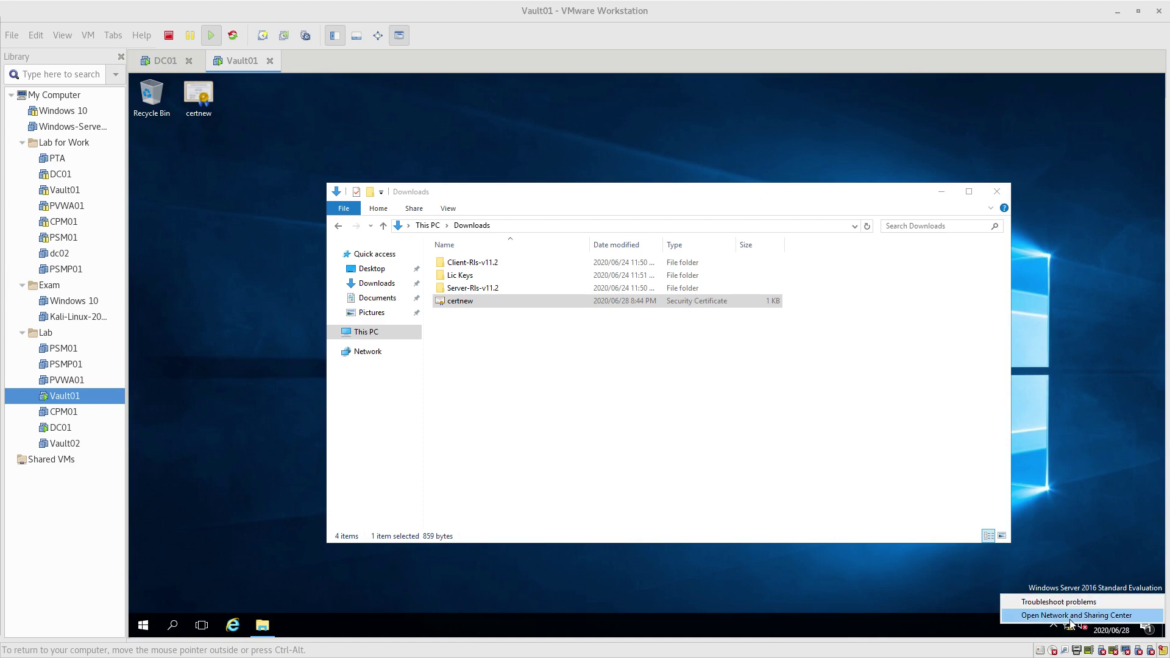
pyautogui.click(1070, 617)
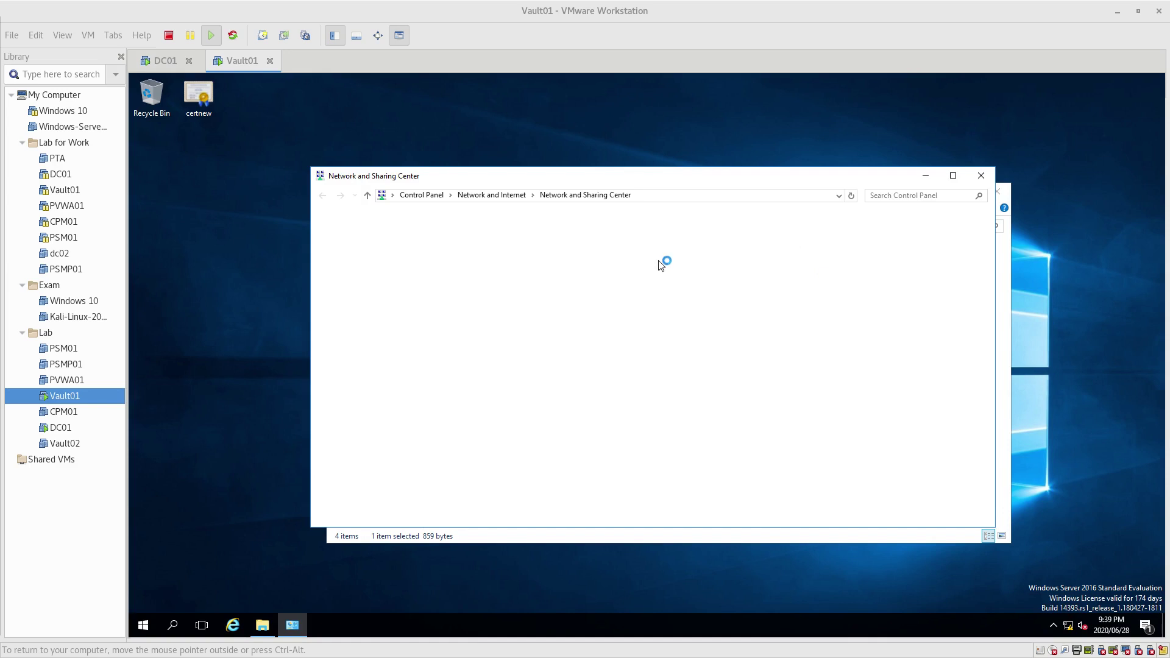
pyautogui.click(710, 268)
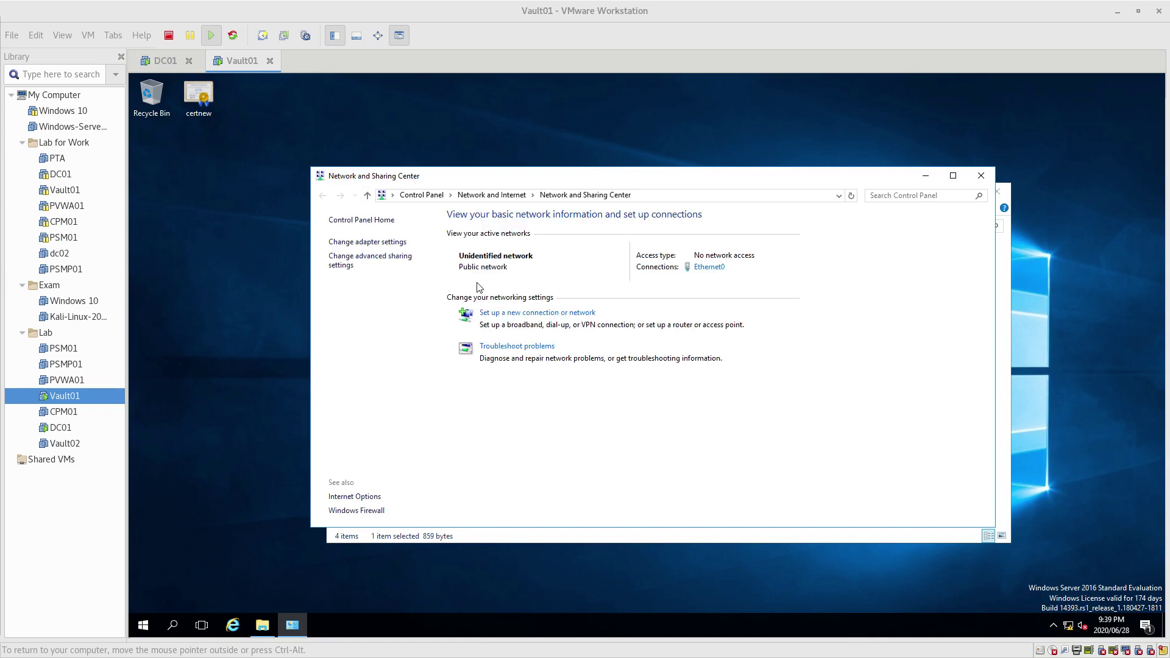
pyautogui.click(576, 449)
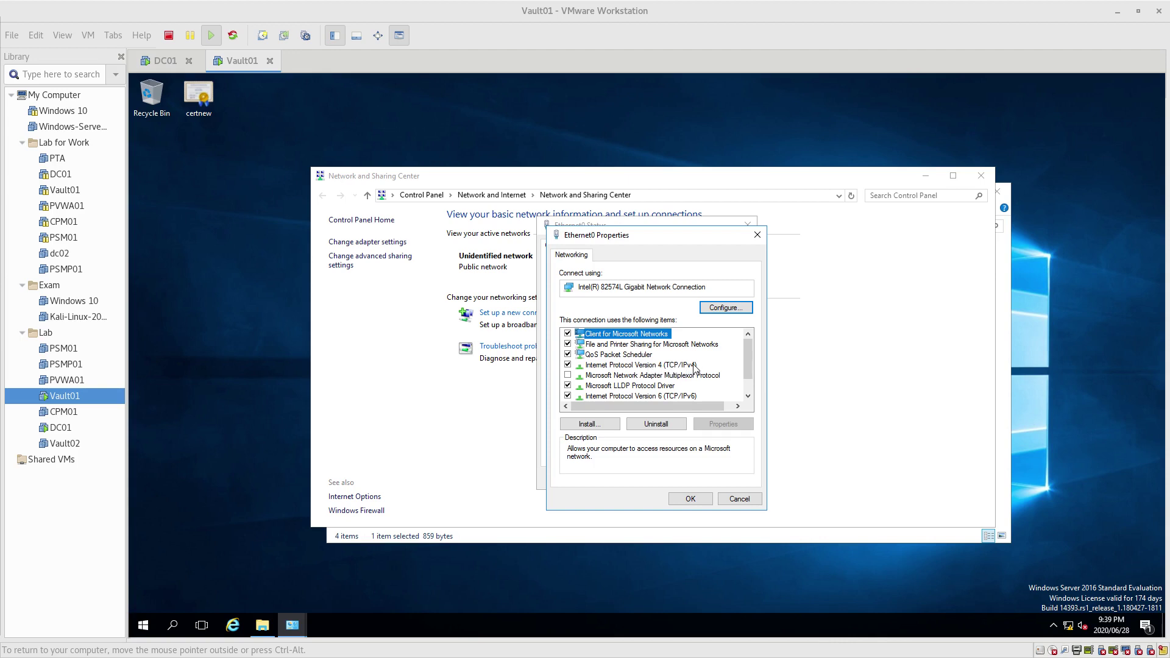
# Step: Untick IPv6 on Ethernet0 and uninstall Client for Microsoft Networks
pyautogui.click(678, 399)
pyautogui.click(567, 396)
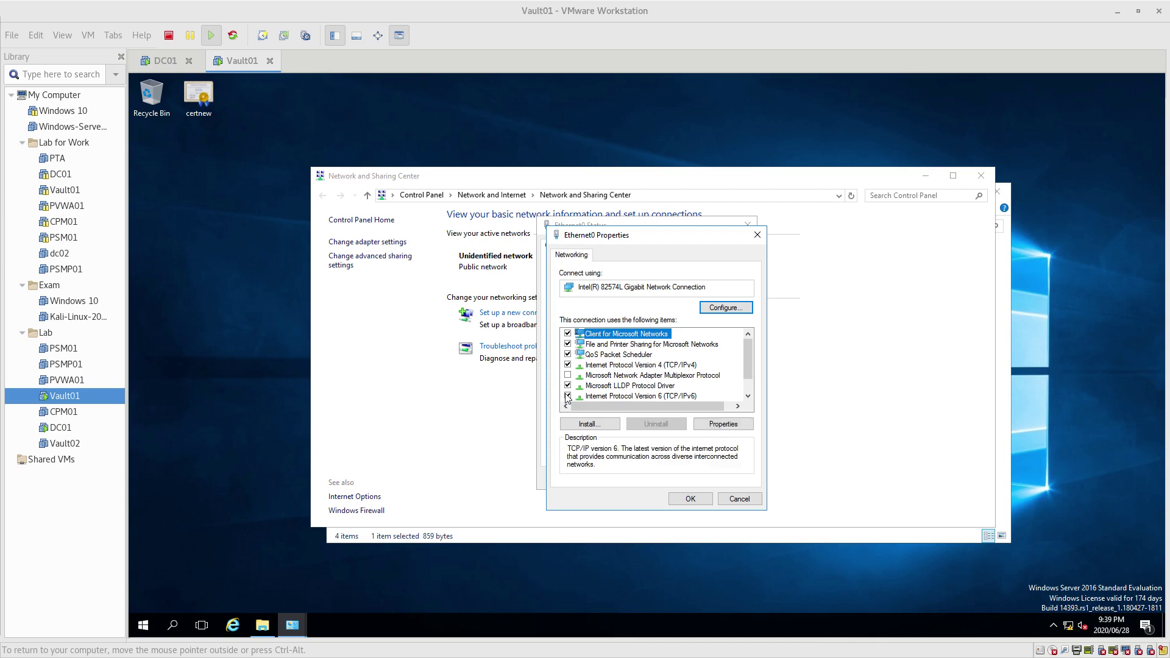
pyautogui.click(595, 335)
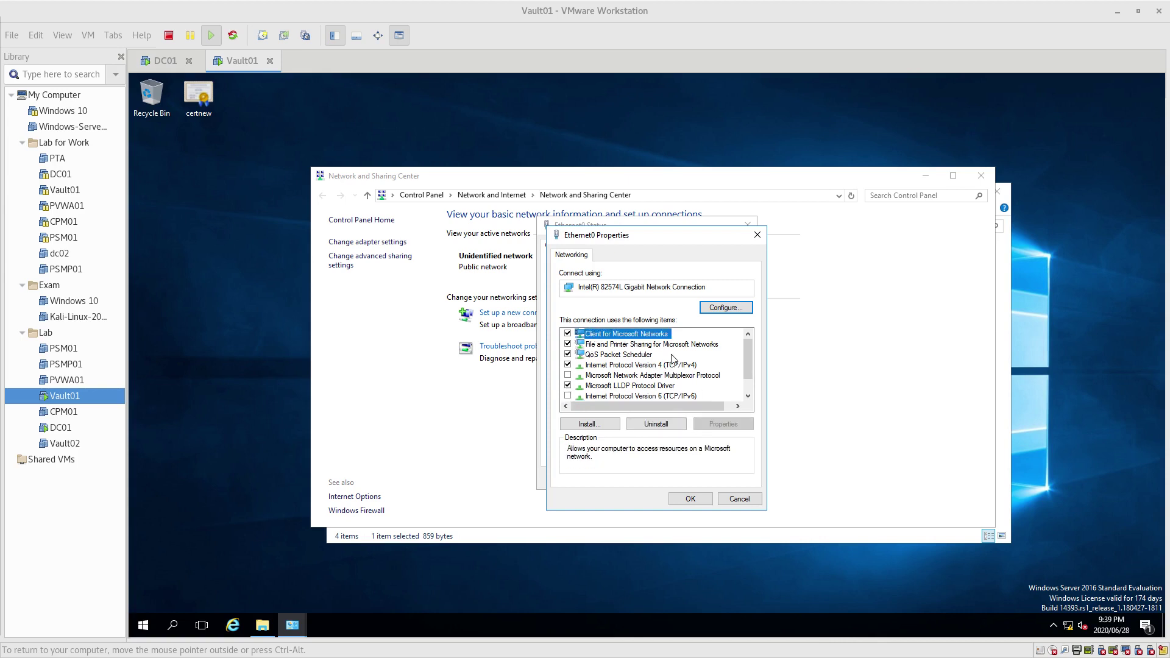
pyautogui.click(655, 424)
pyautogui.click(713, 393)
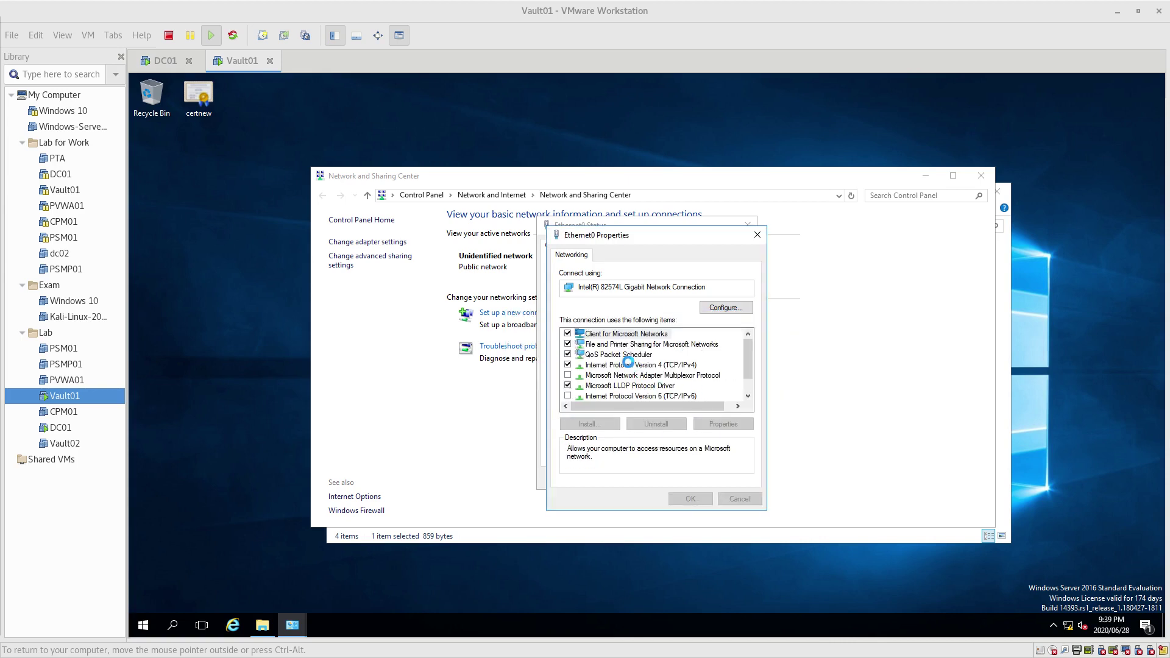
# Step: Uninstall File and Printer Sharing, the QoS Packet Scheduler and the Network Adapter Multiplexor Protocol
pyautogui.click(649, 426)
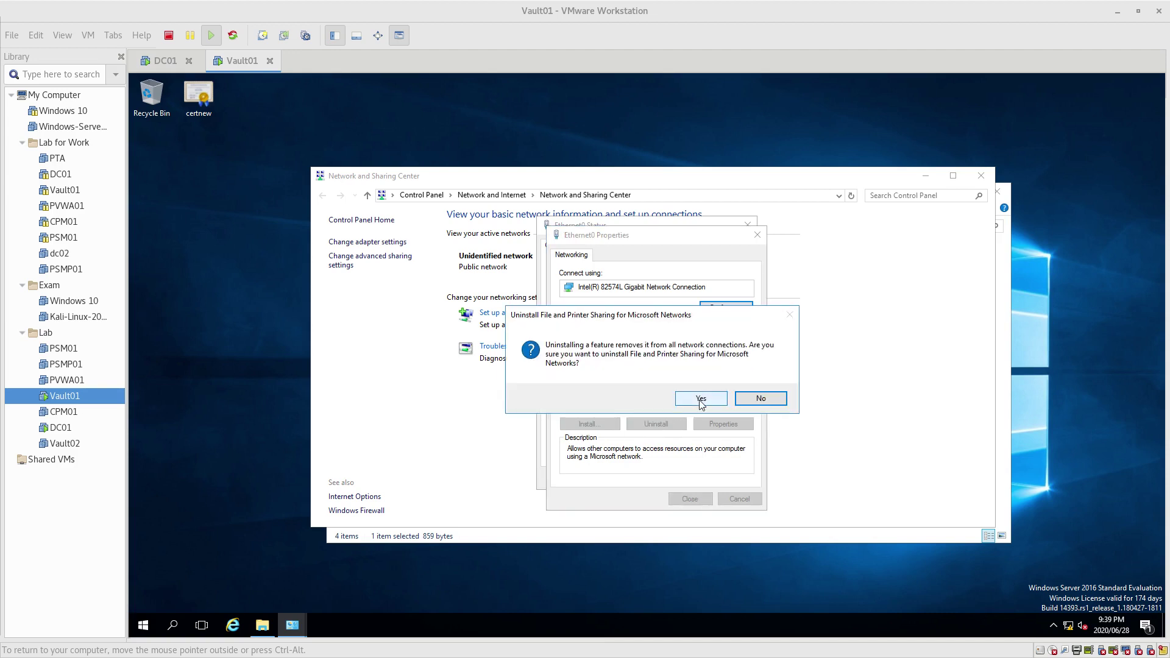
pyautogui.click(700, 398)
pyautogui.click(647, 424)
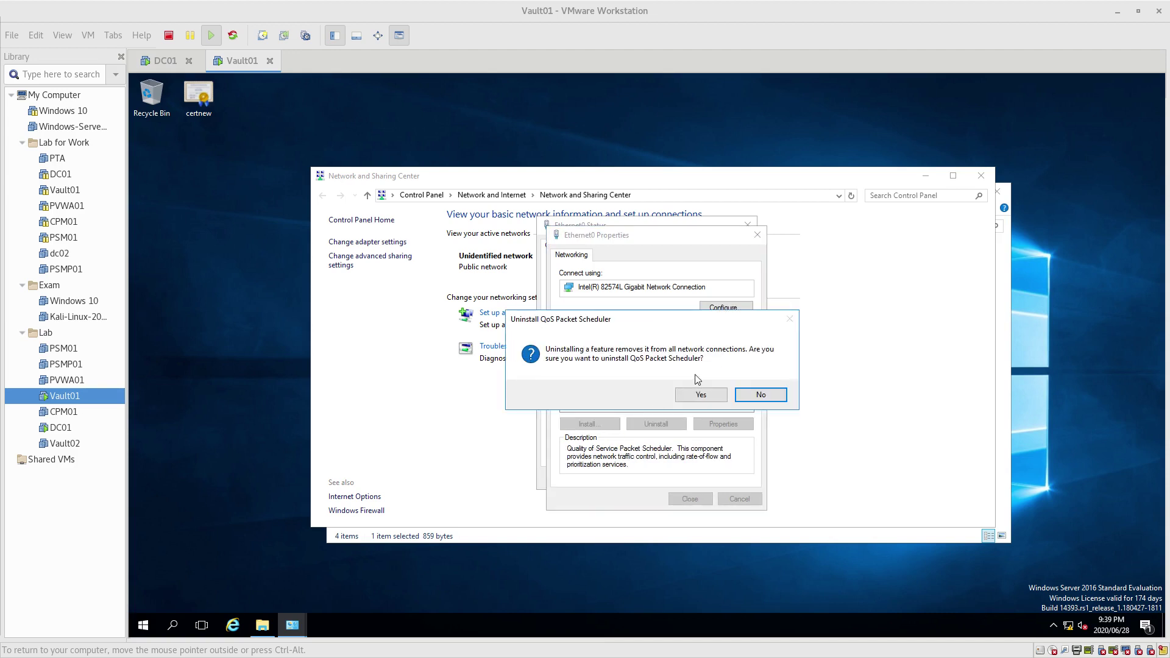
pyautogui.click(707, 397)
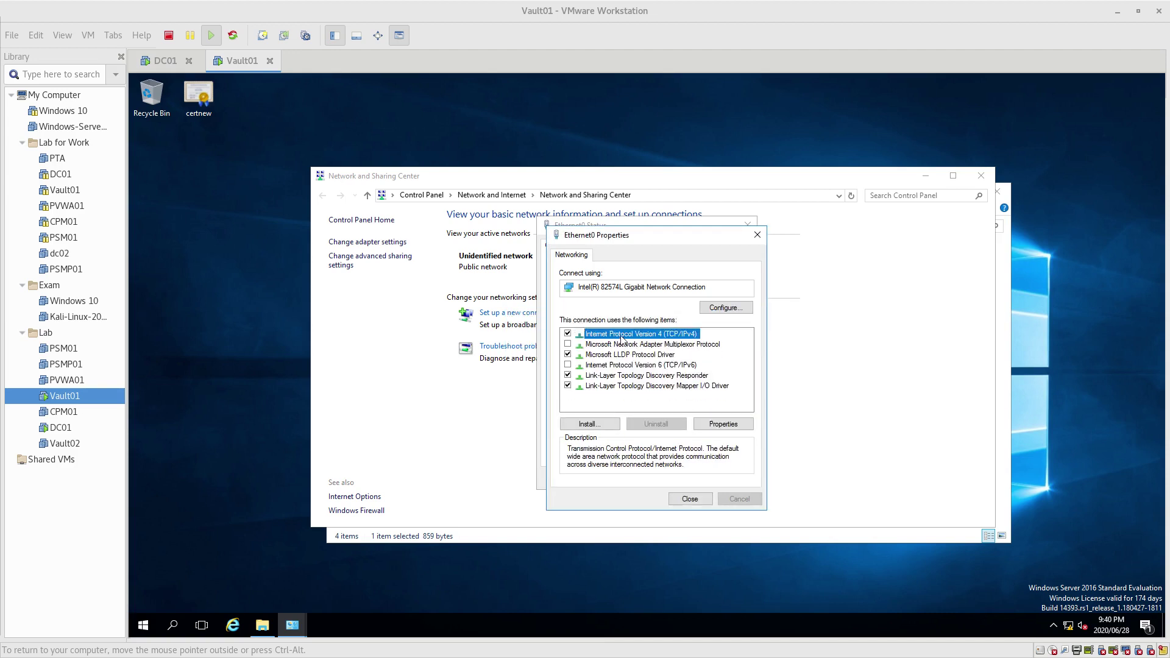
pyautogui.click(629, 345)
pyautogui.click(655, 423)
pyautogui.click(688, 397)
# Step: Uninstall the Microsoft LLDP Protocol Driver and the Link-Layer Topology Discovery Responder
pyautogui.click(635, 345)
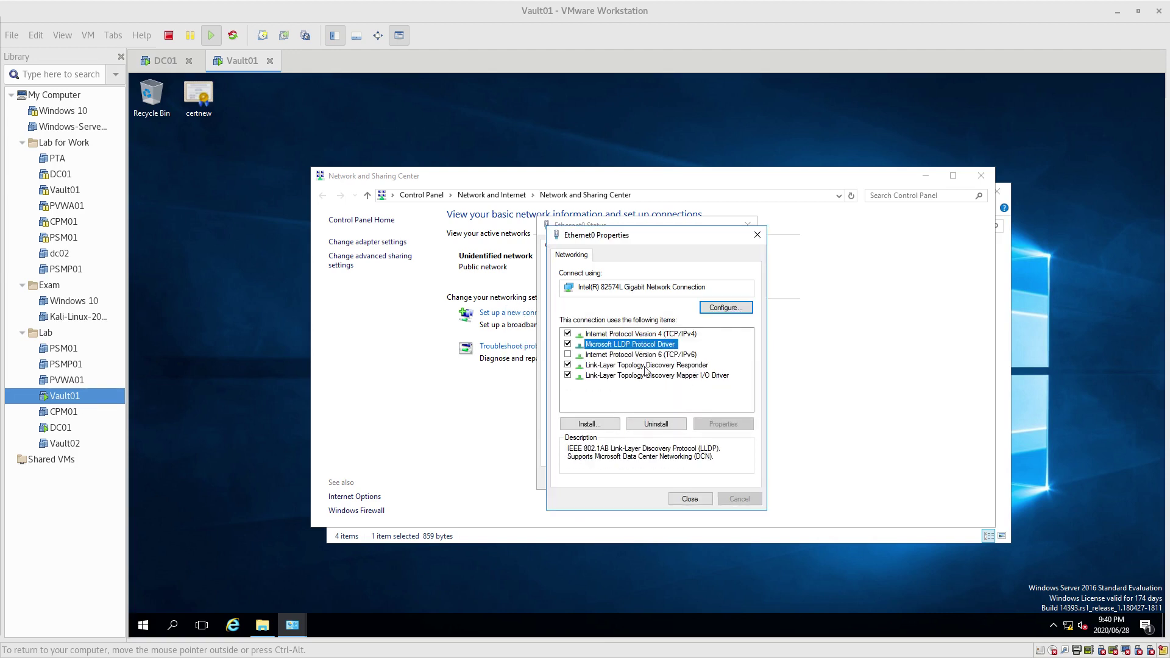
pyautogui.click(656, 424)
pyautogui.click(698, 396)
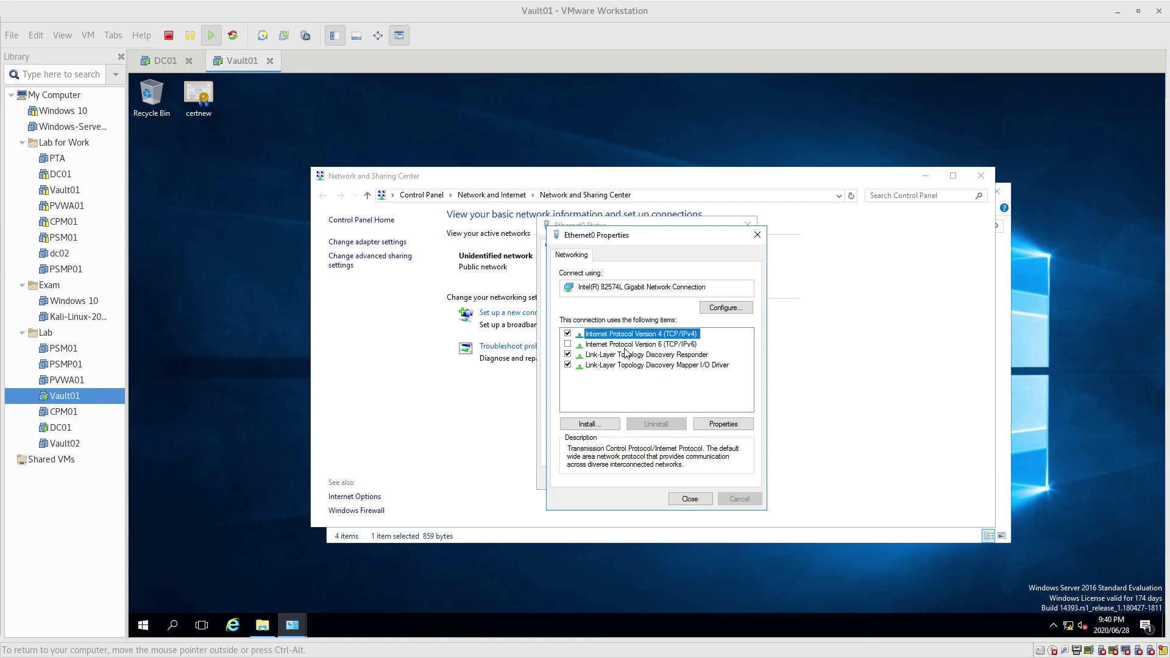
pyautogui.click(630, 355)
pyautogui.click(656, 424)
pyautogui.click(694, 395)
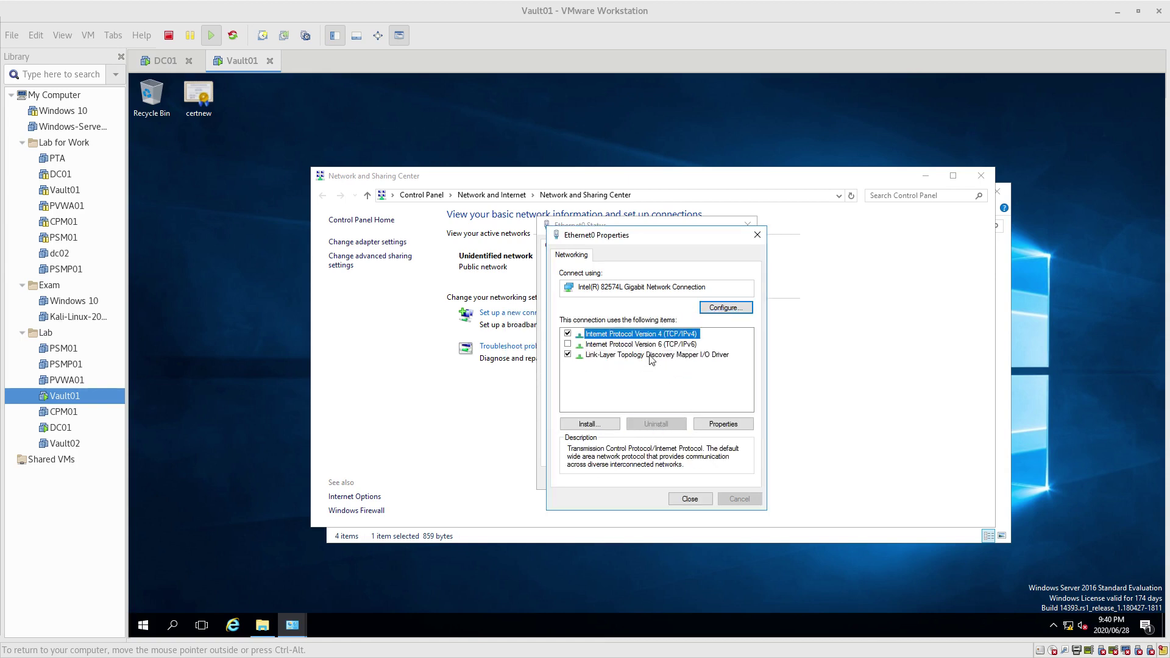
# Step: Uninstall the Link-Layer Topology Discovery Mapper I/O Driver, leaving only IPv4 and the unticked IPv6 protocol
pyautogui.click(655, 355)
pyautogui.click(656, 424)
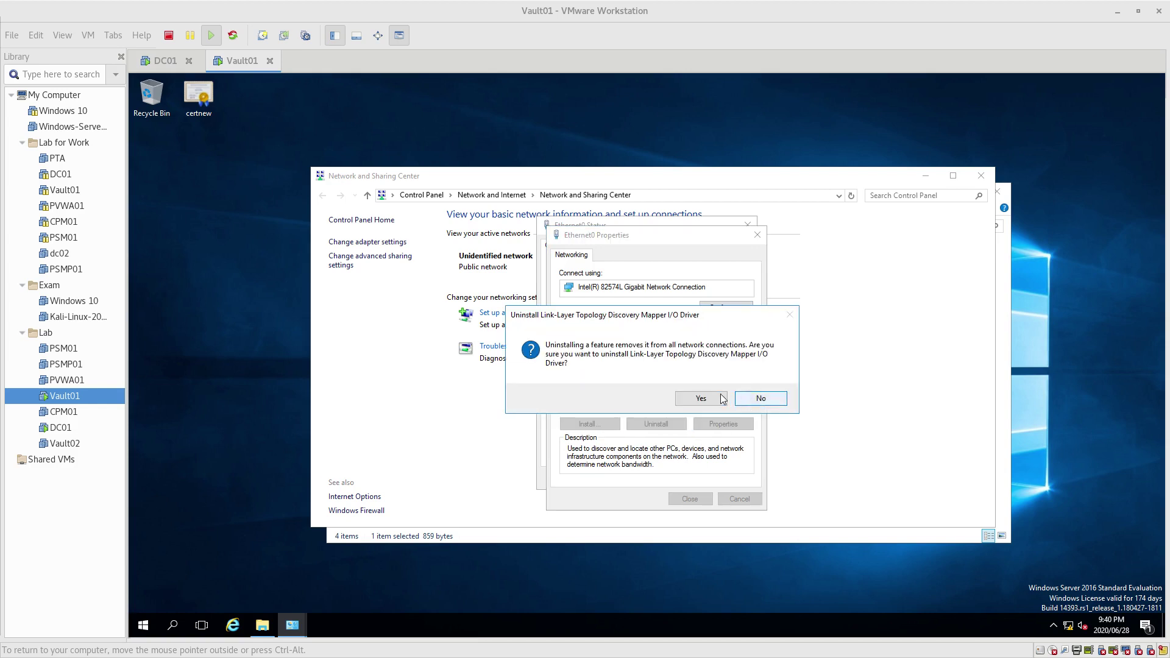
pyautogui.click(697, 396)
pyautogui.click(724, 424)
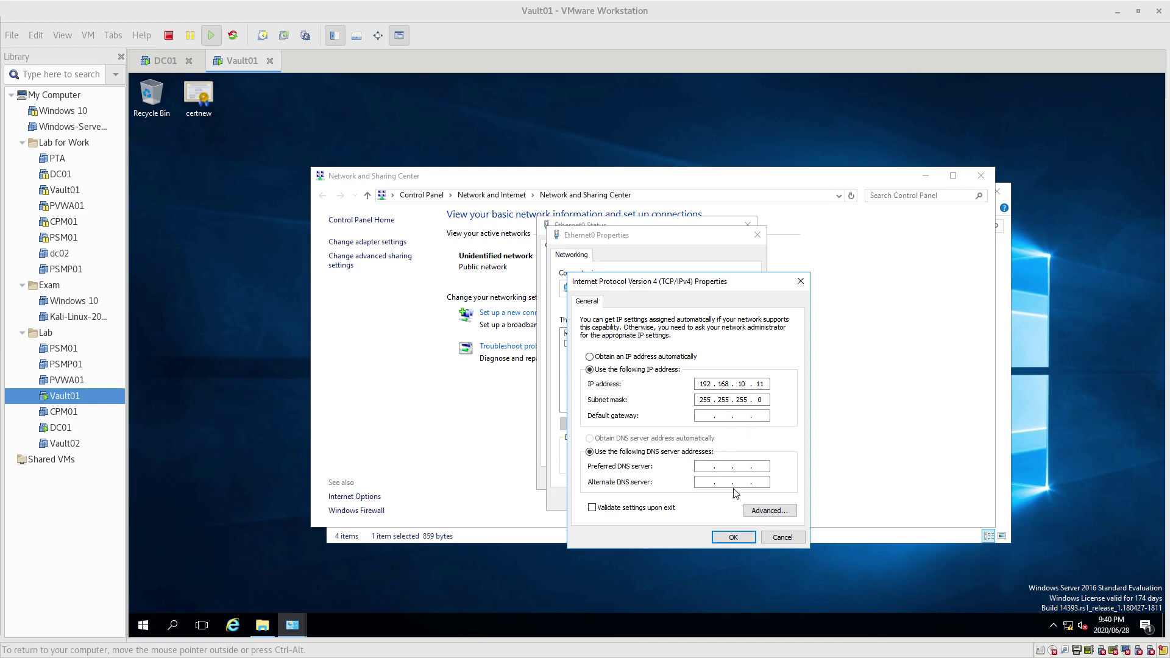
# Step: Review the DNS and WINS pages, set NetBIOS over TCP/IP to disabled, and confirm all Ethernet0 dialogs
pyautogui.click(769, 511)
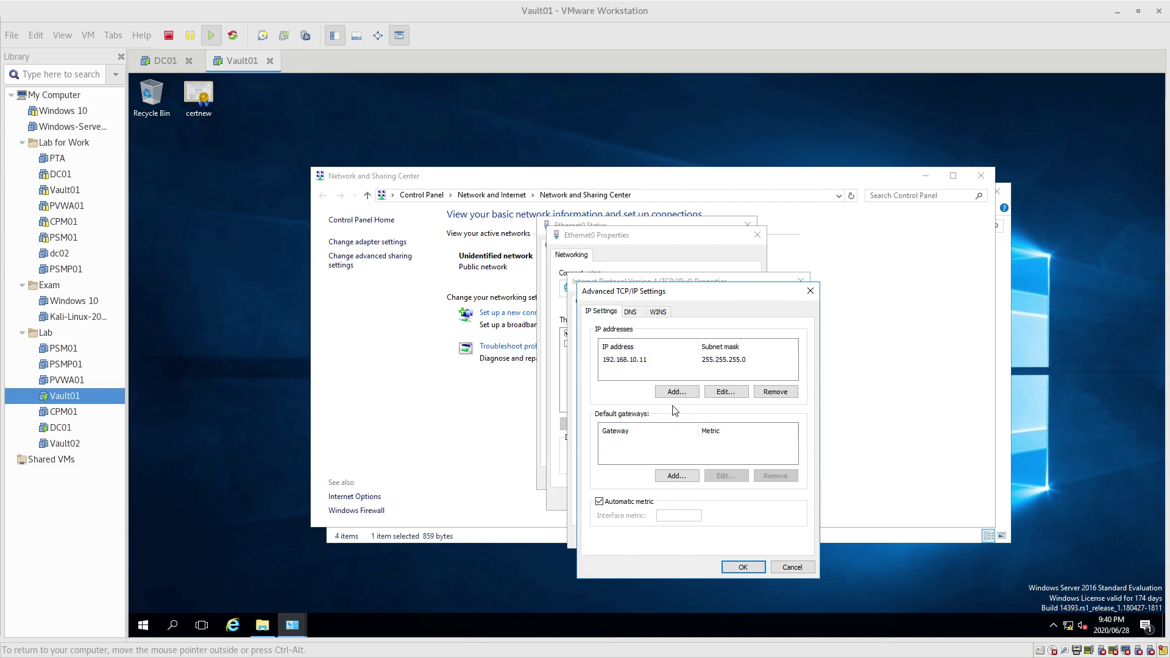
pyautogui.click(631, 312)
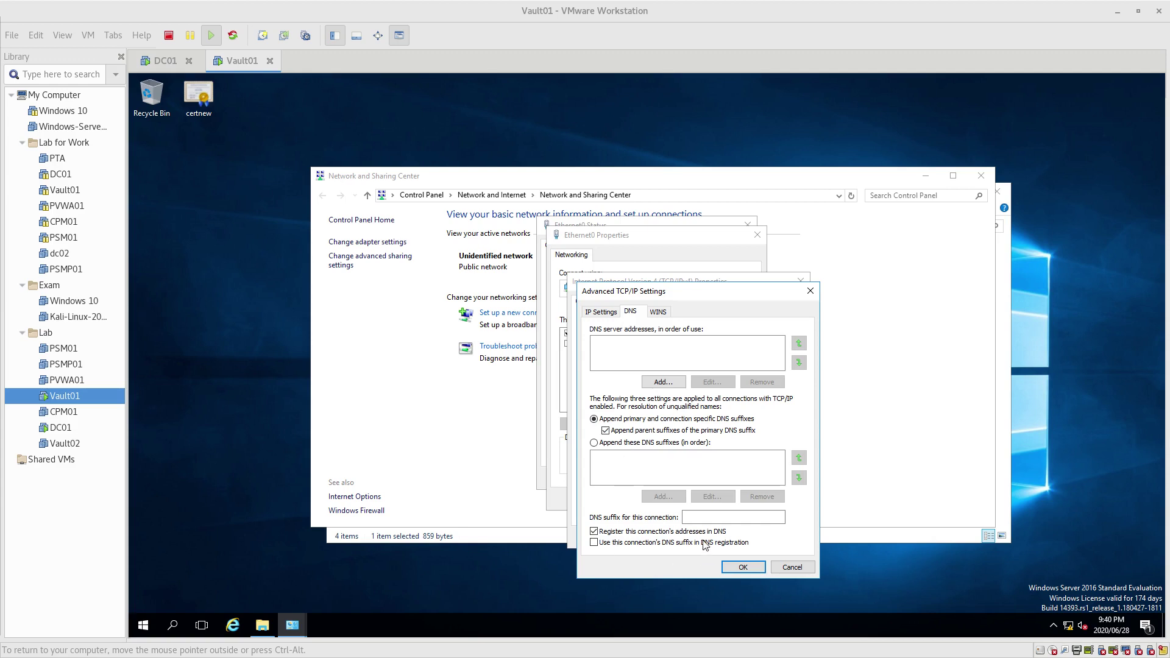
pyautogui.click(658, 311)
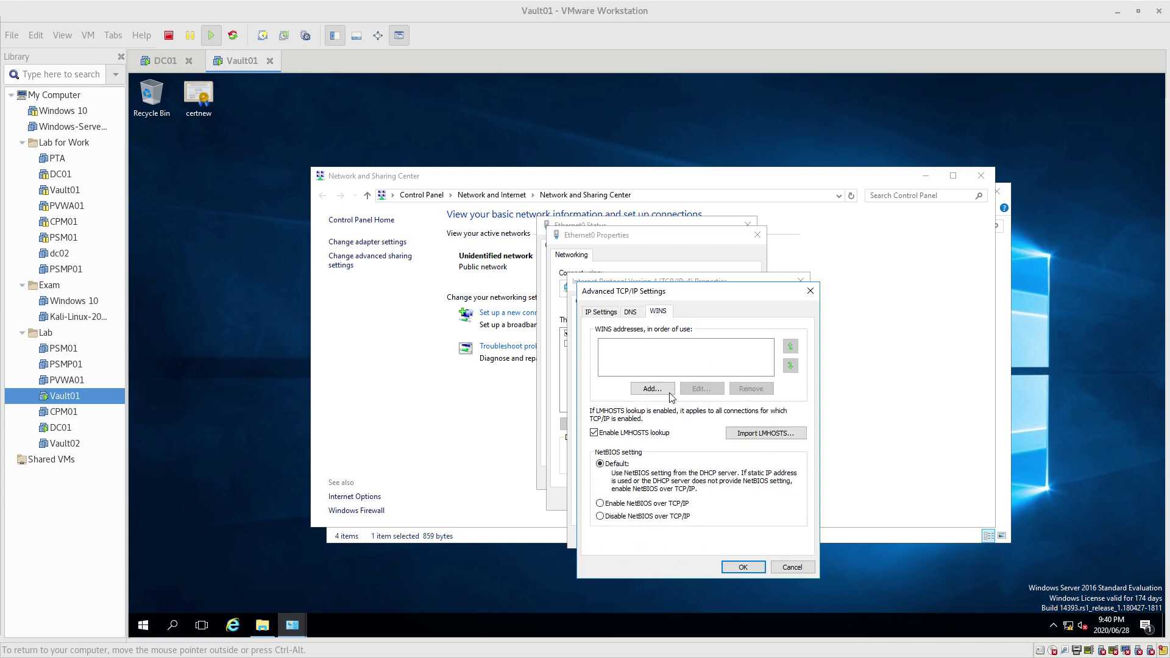
pyautogui.click(601, 516)
pyautogui.click(733, 567)
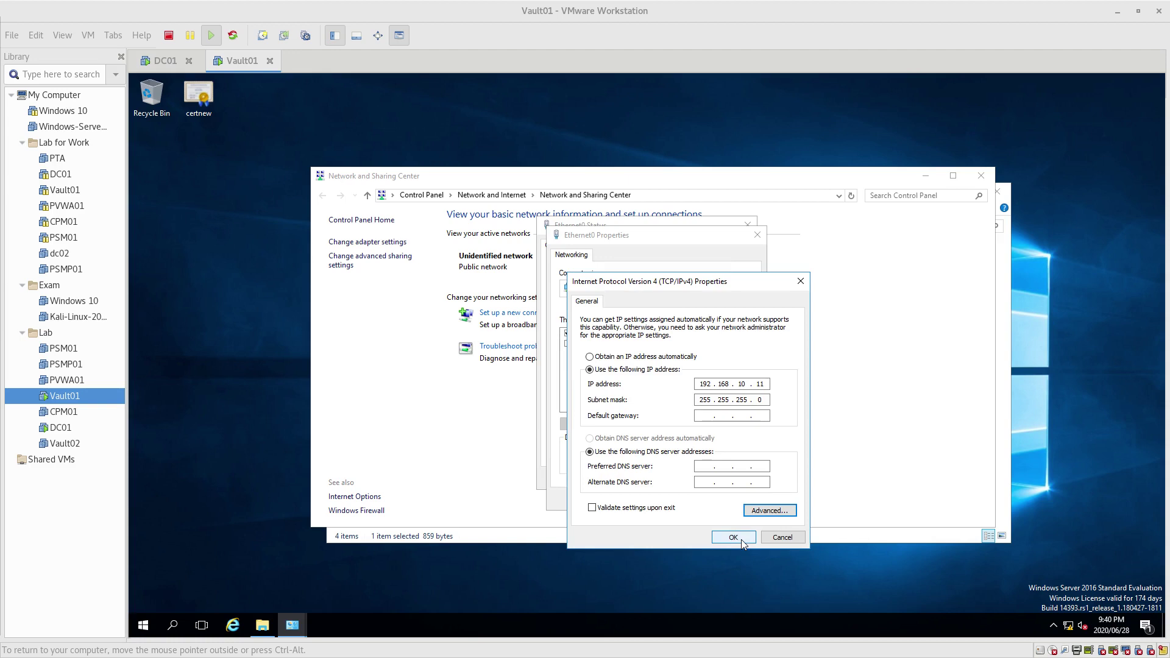
pyautogui.click(737, 538)
pyautogui.click(689, 499)
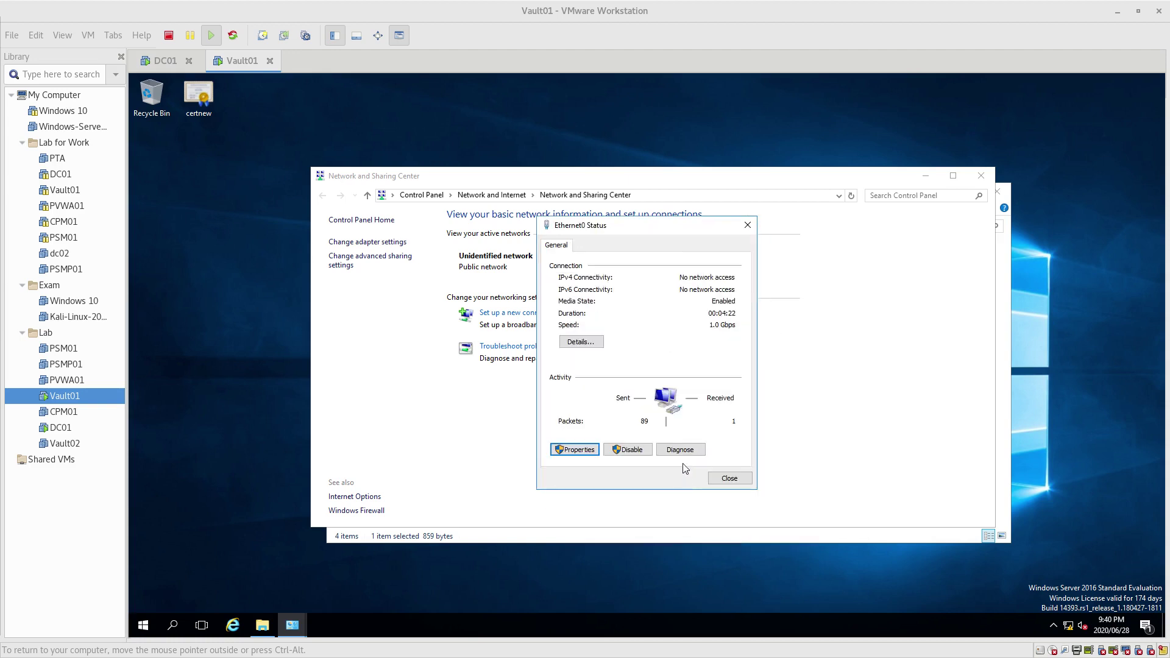
# Step: Close the network windows and launch vcredist_x64_2013 from Server-Rls-v11.2\ISSetupPrerequisites
pyautogui.click(738, 476)
pyautogui.click(979, 176)
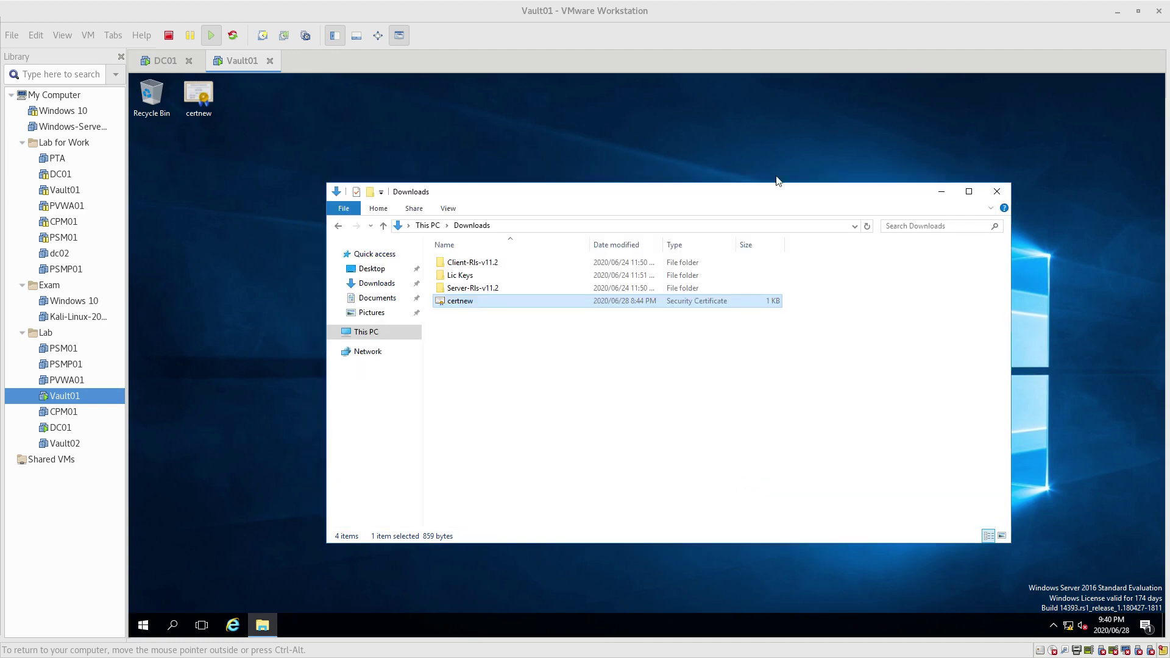
pyautogui.doubleClick(476, 287)
pyautogui.click(477, 276)
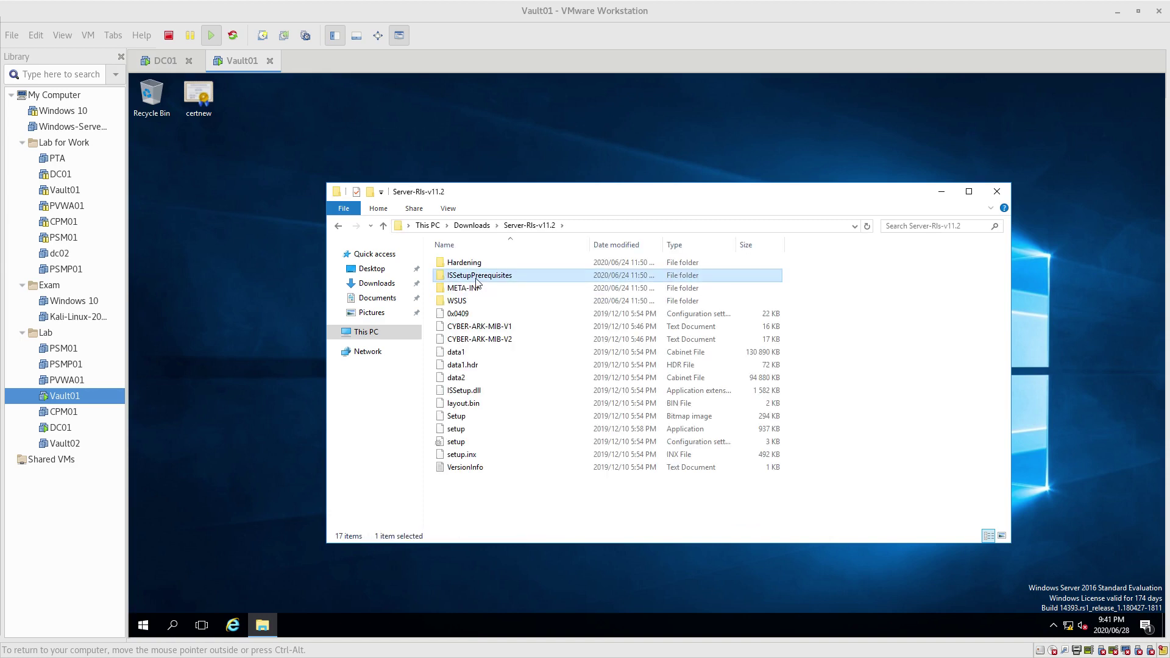
pyautogui.doubleClick(496, 276)
pyautogui.doubleClick(495, 264)
pyautogui.doubleClick(496, 266)
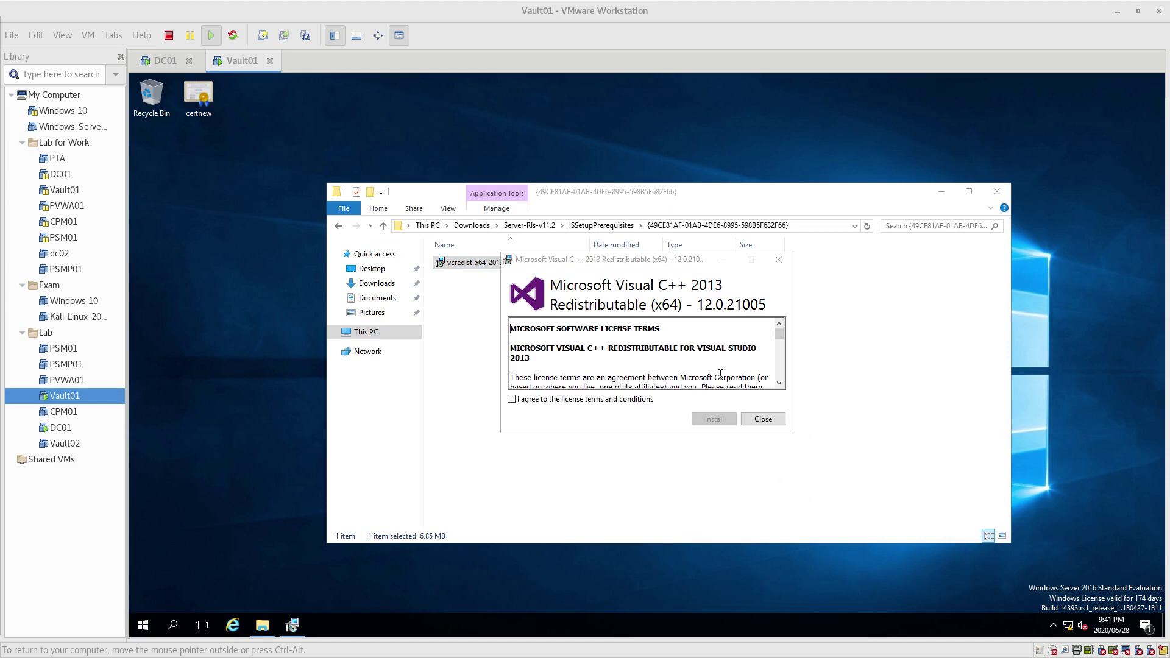
# Step: Accept the license, install Visual C++ 2013 x64 Redistributable 12.0.21005, and close the finished setup
pyautogui.click(530, 400)
pyautogui.click(707, 421)
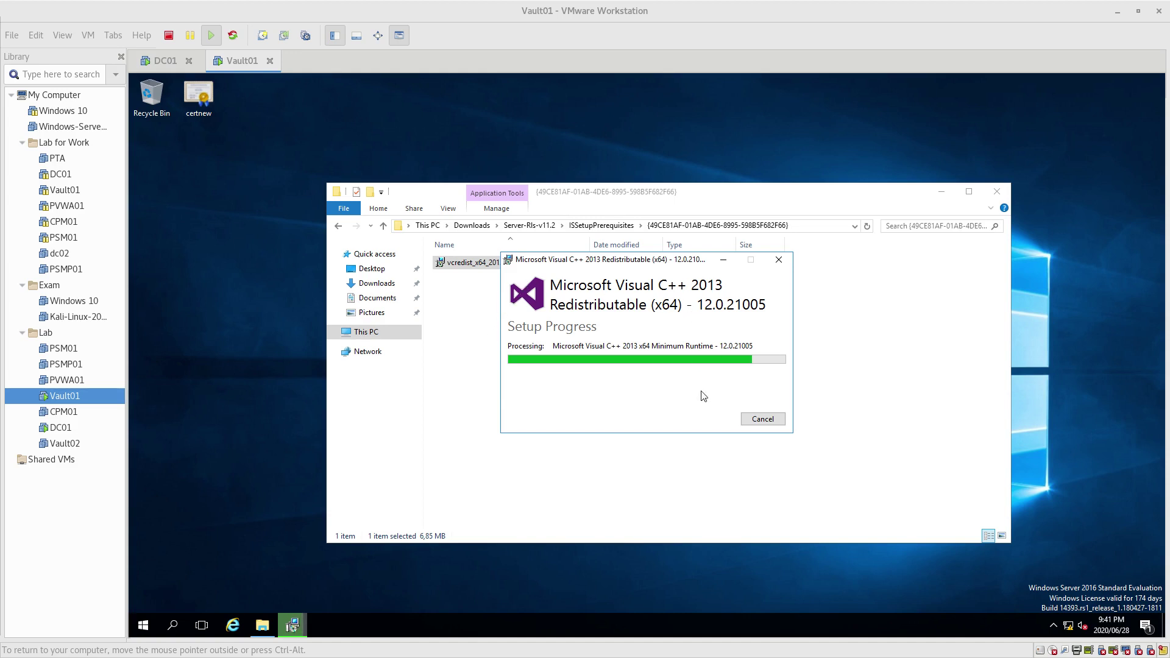
pyautogui.click(777, 421)
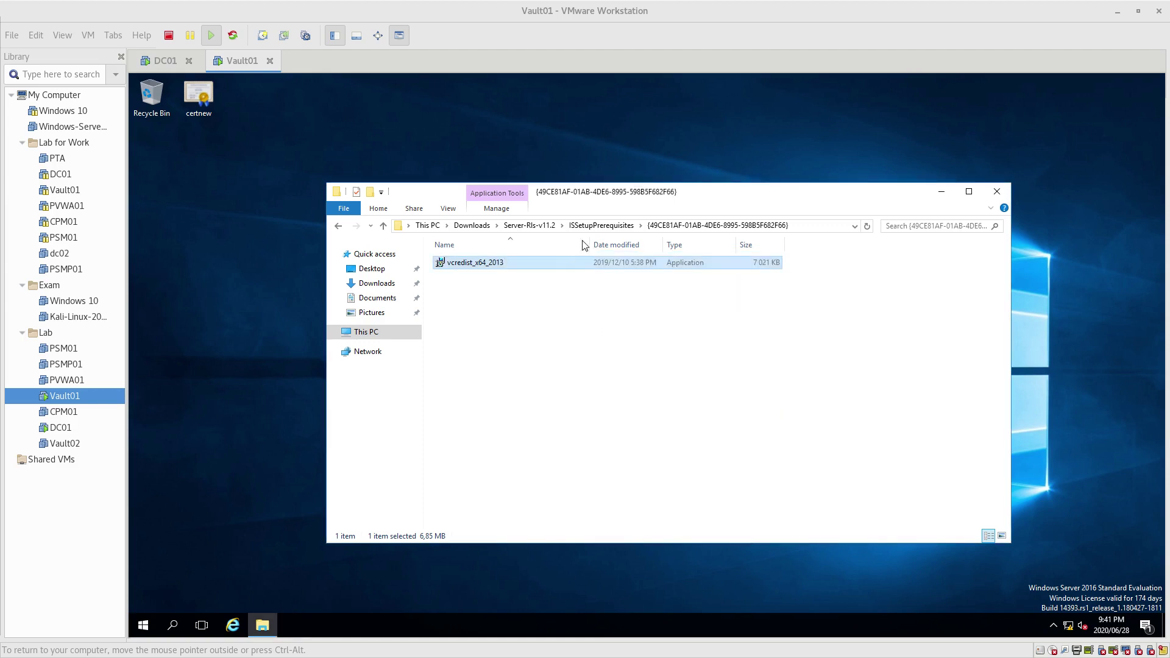
pyautogui.click(601, 226)
# Step: Inspect the EnableInstallerService and NDP452 prerequisite subfolders, then return to Server-Rls-v11.2
pyautogui.click(523, 226)
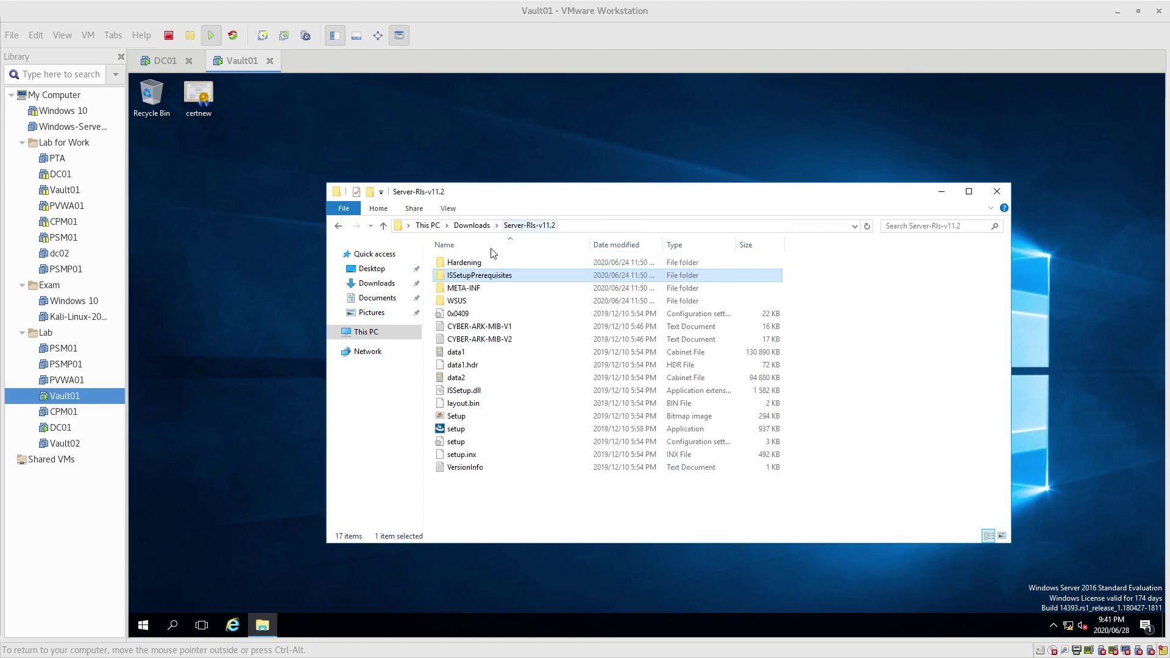
pyautogui.doubleClick(496, 280)
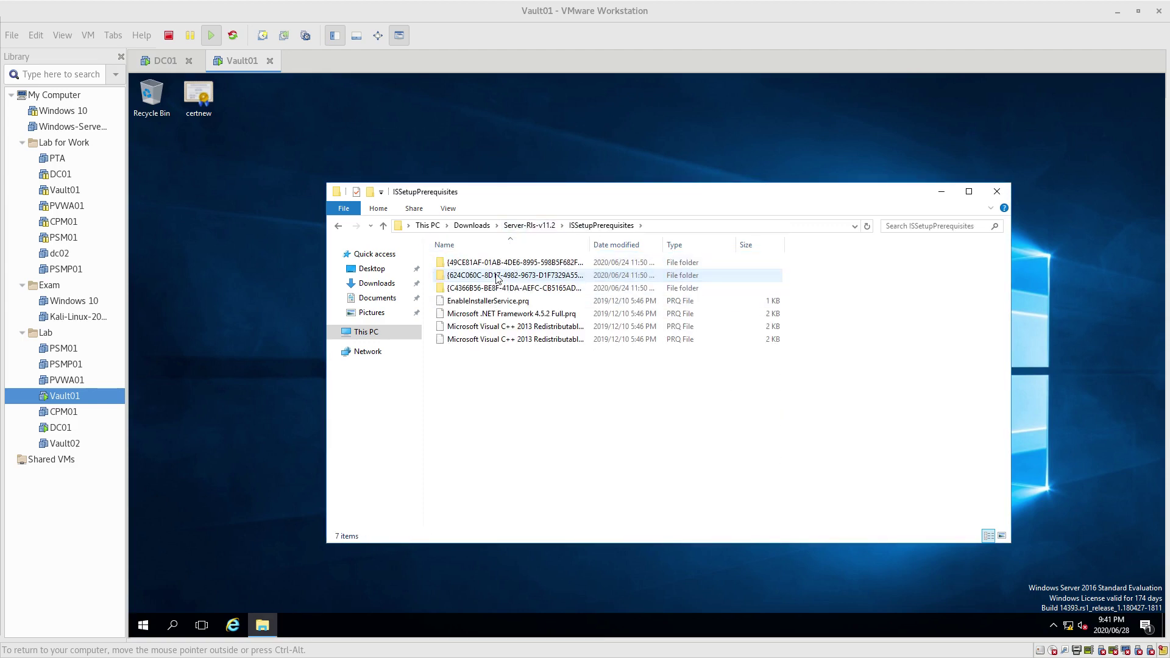
pyautogui.doubleClick(497, 279)
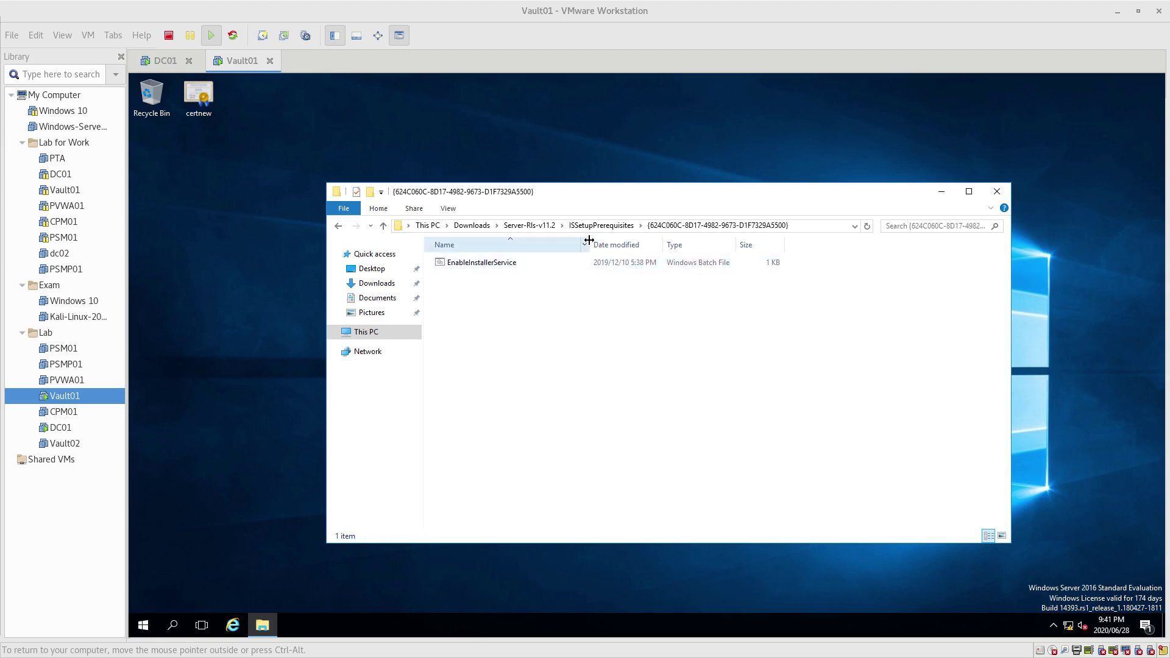
pyautogui.click(601, 225)
pyautogui.doubleClick(547, 286)
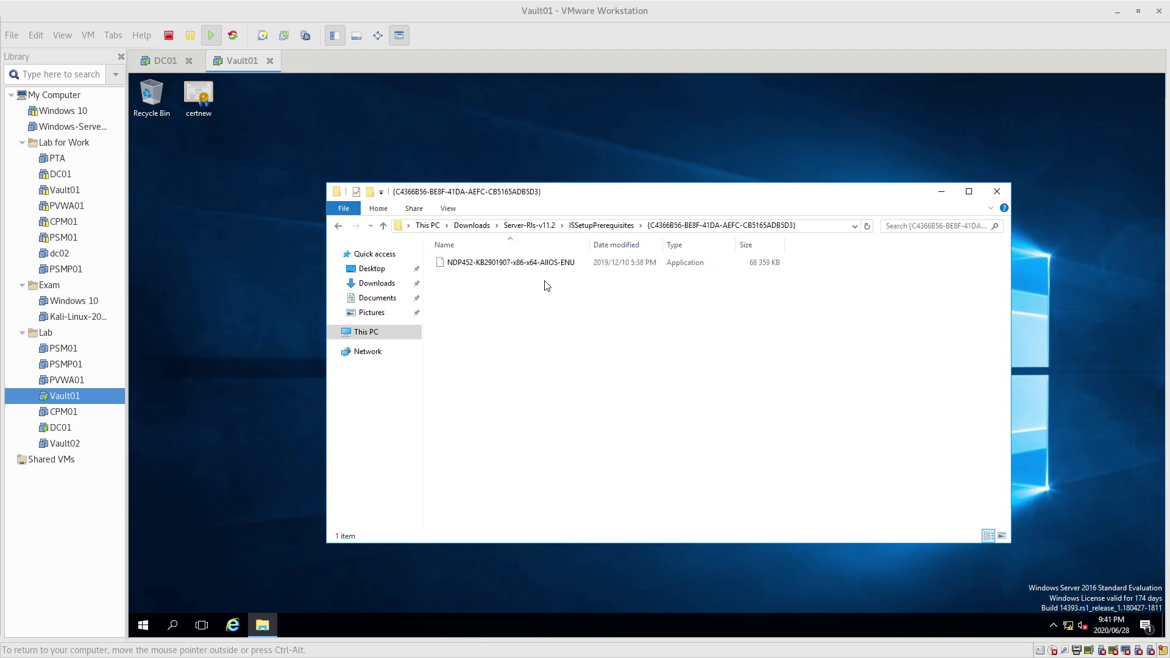
pyautogui.click(537, 225)
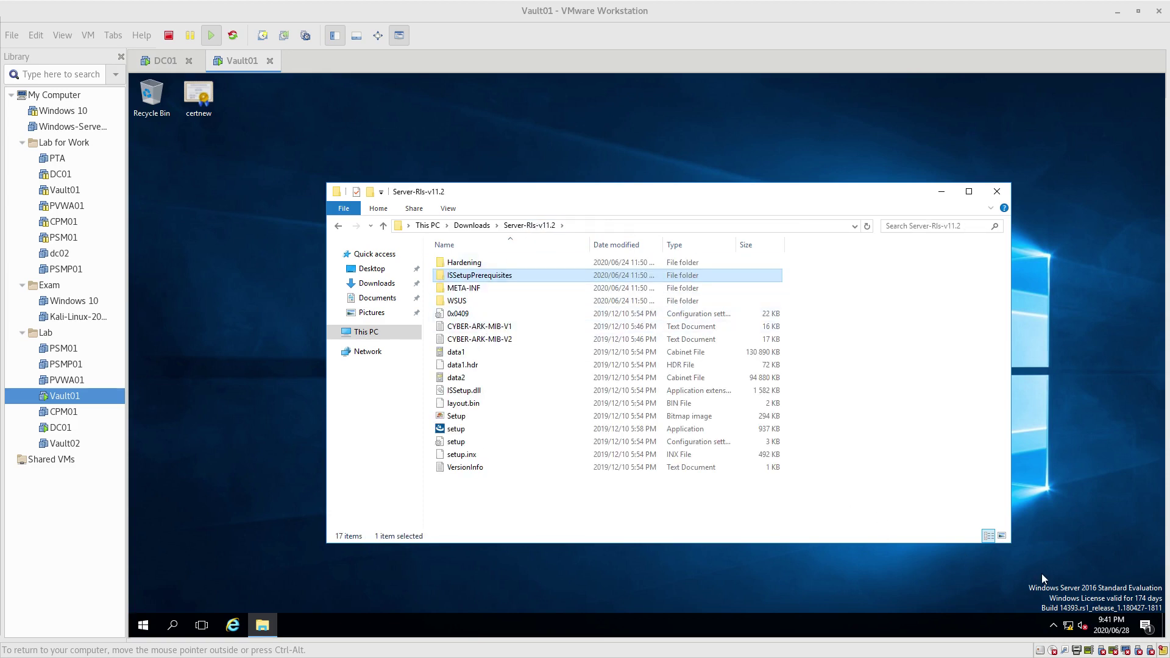
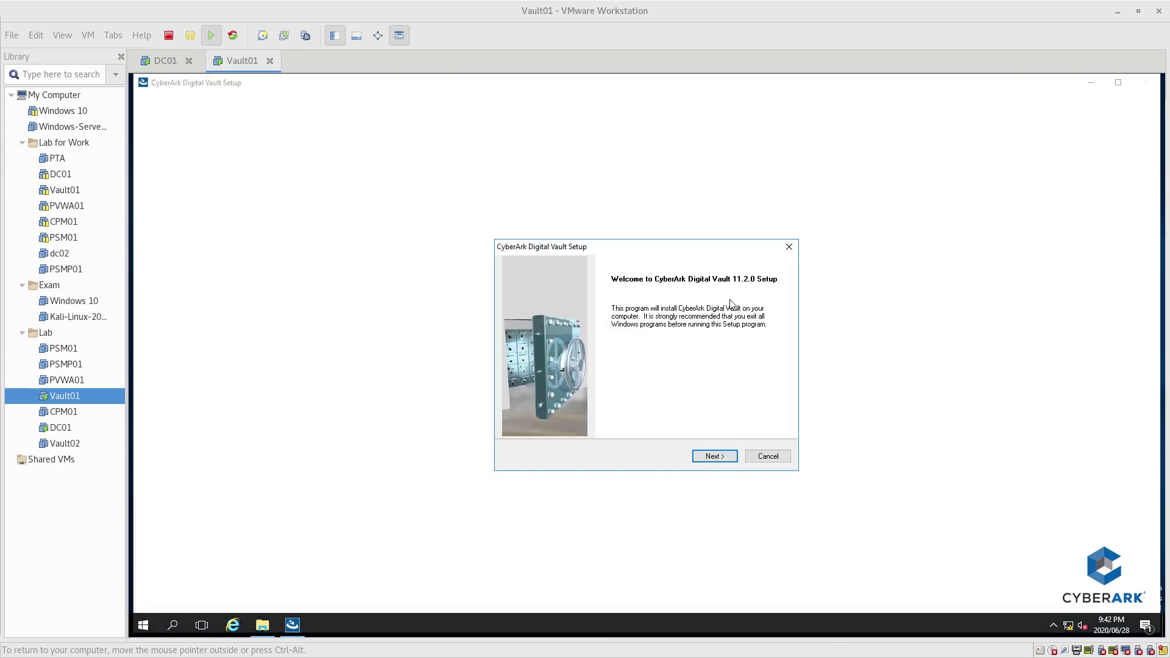
# Step: Accept the licence, enter the company name, choose Standalone Vault Installation and keep the default install folder
pyautogui.click(714, 457)
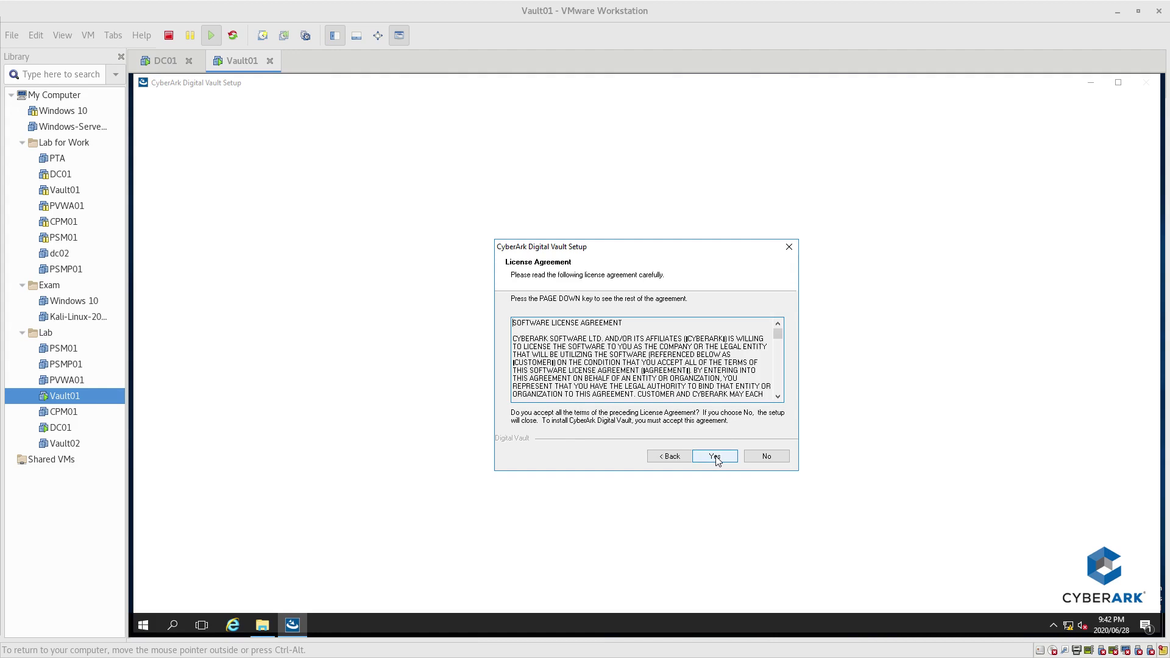
pyautogui.click(715, 457)
pyautogui.click(598, 368)
pyautogui.write('Test')
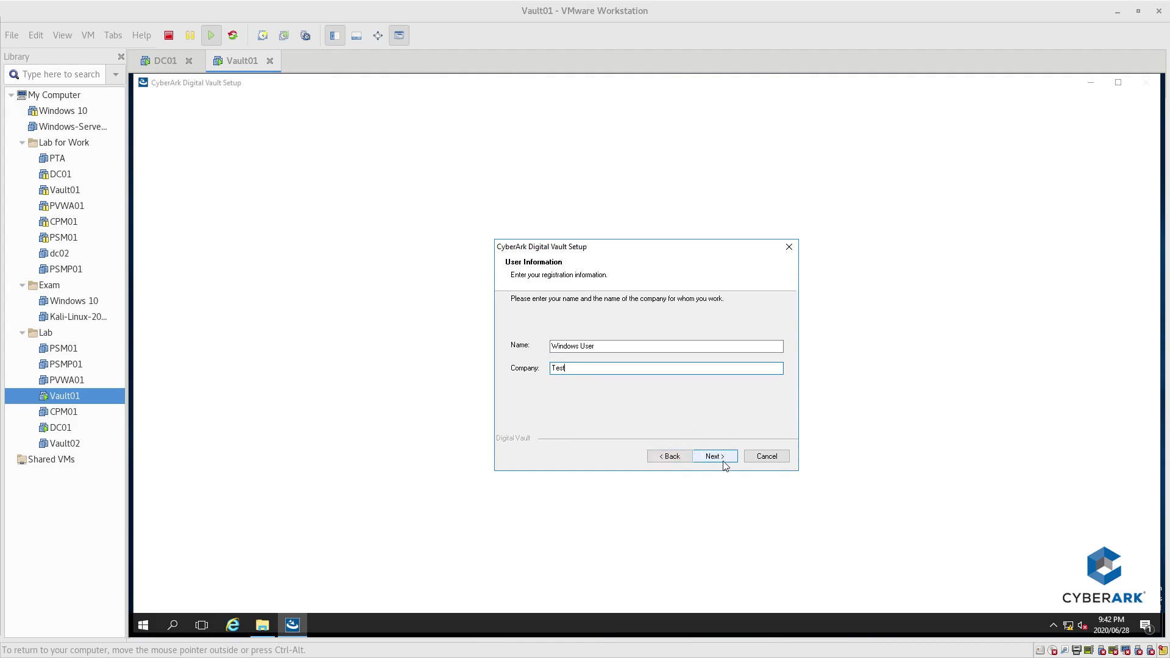
pyautogui.click(723, 462)
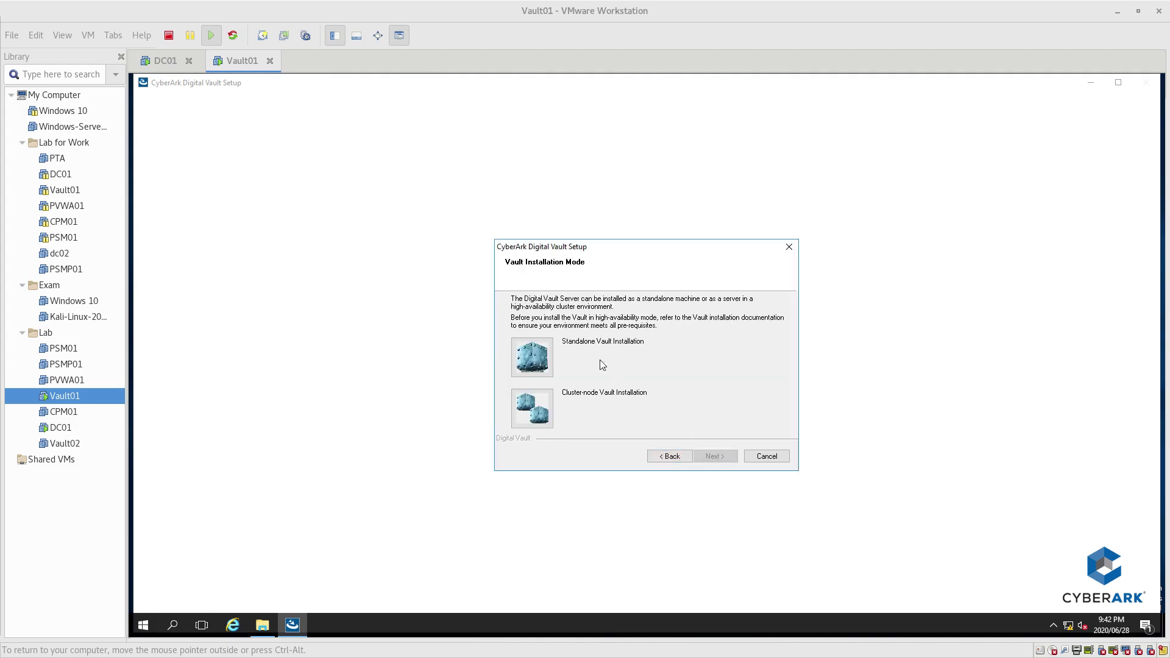
pyautogui.click(546, 355)
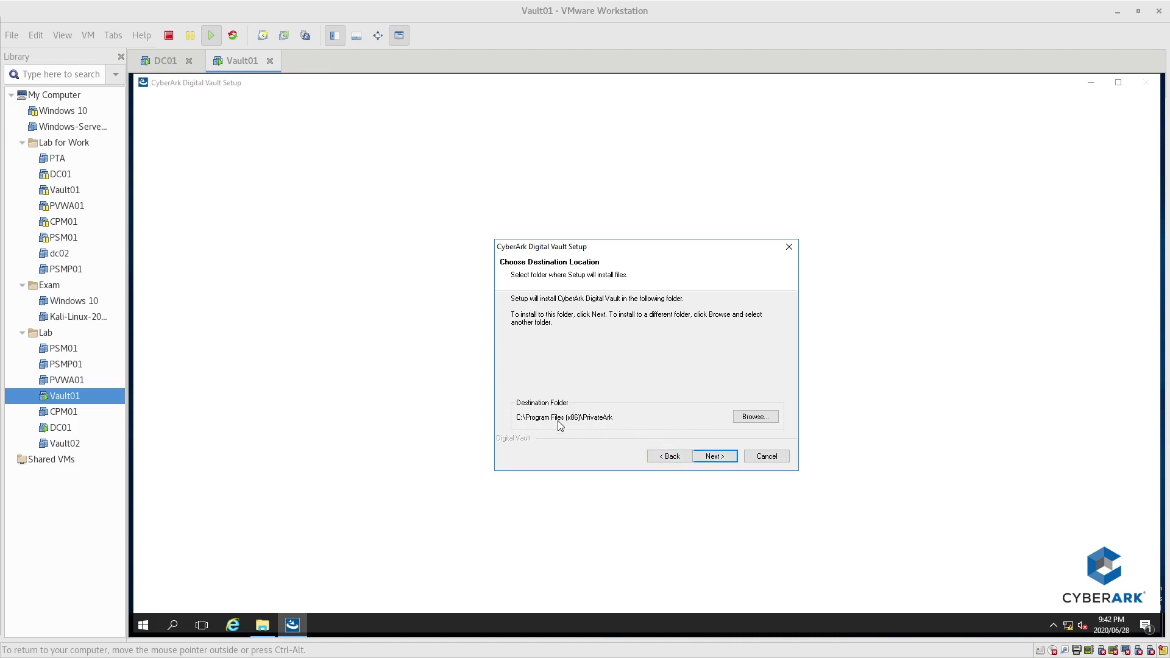
pyautogui.click(717, 458)
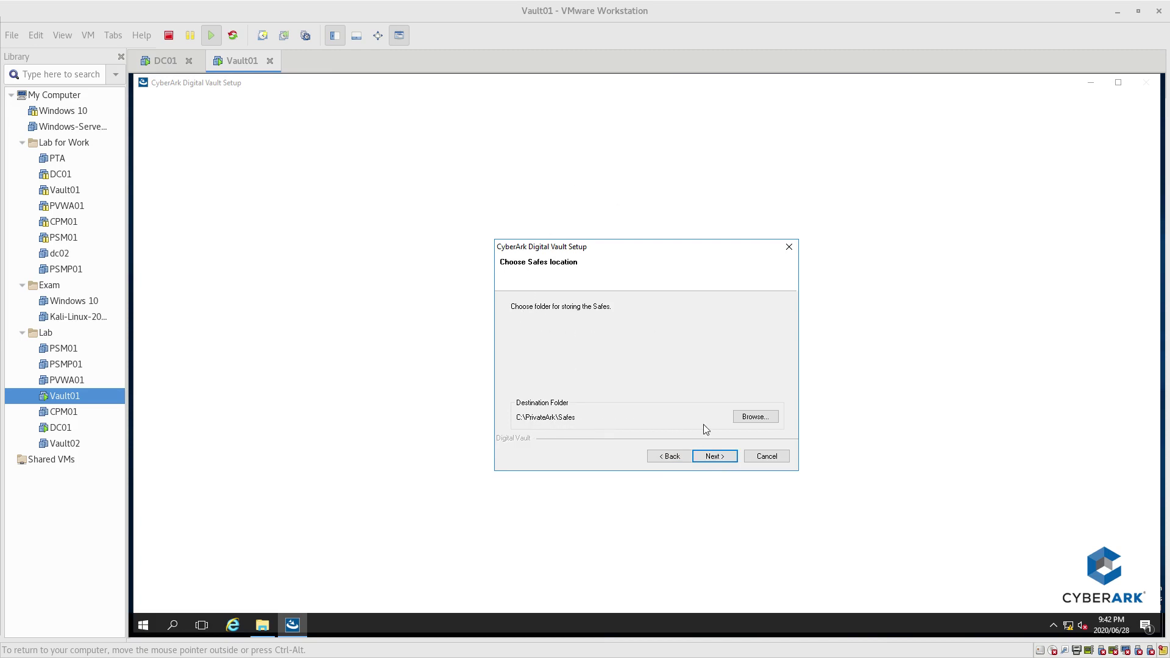
# Step: Keep the default Safes location and set the licence file path to Downloads\Lic Keys
pyautogui.click(719, 459)
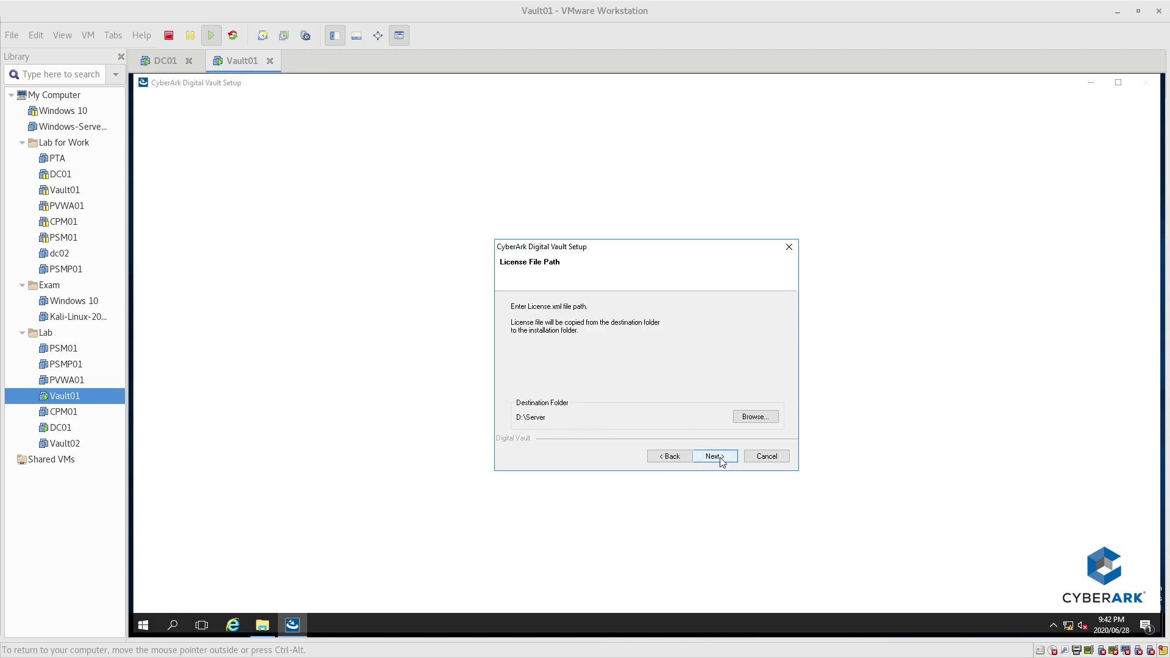
pyautogui.click(757, 419)
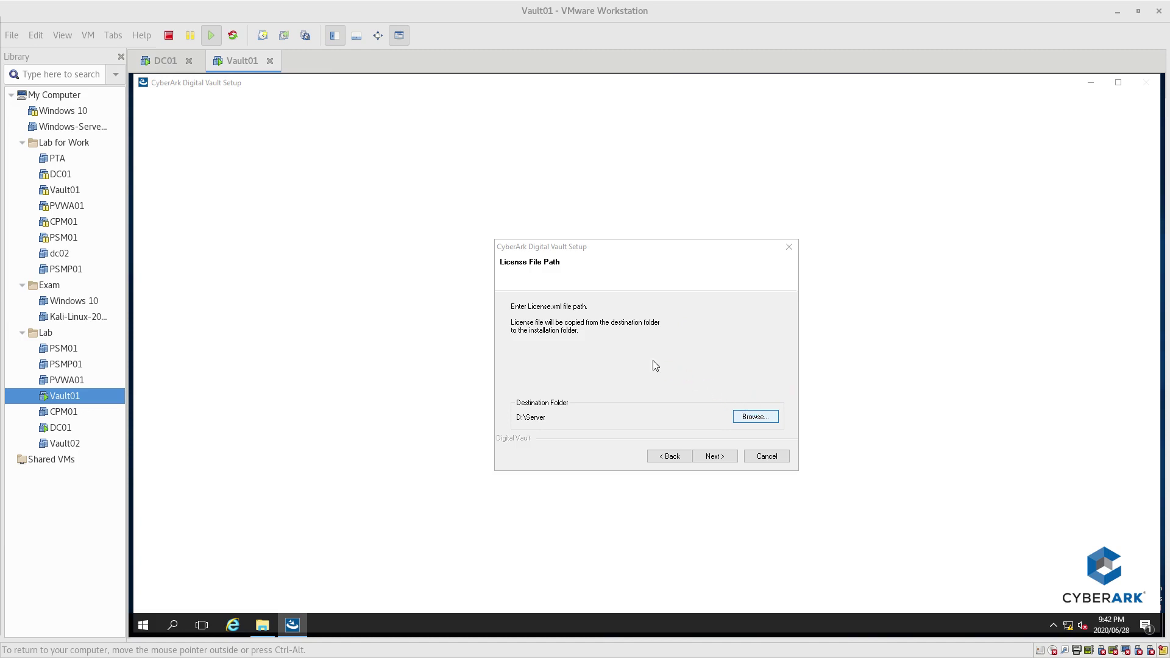
pyautogui.click(720, 350)
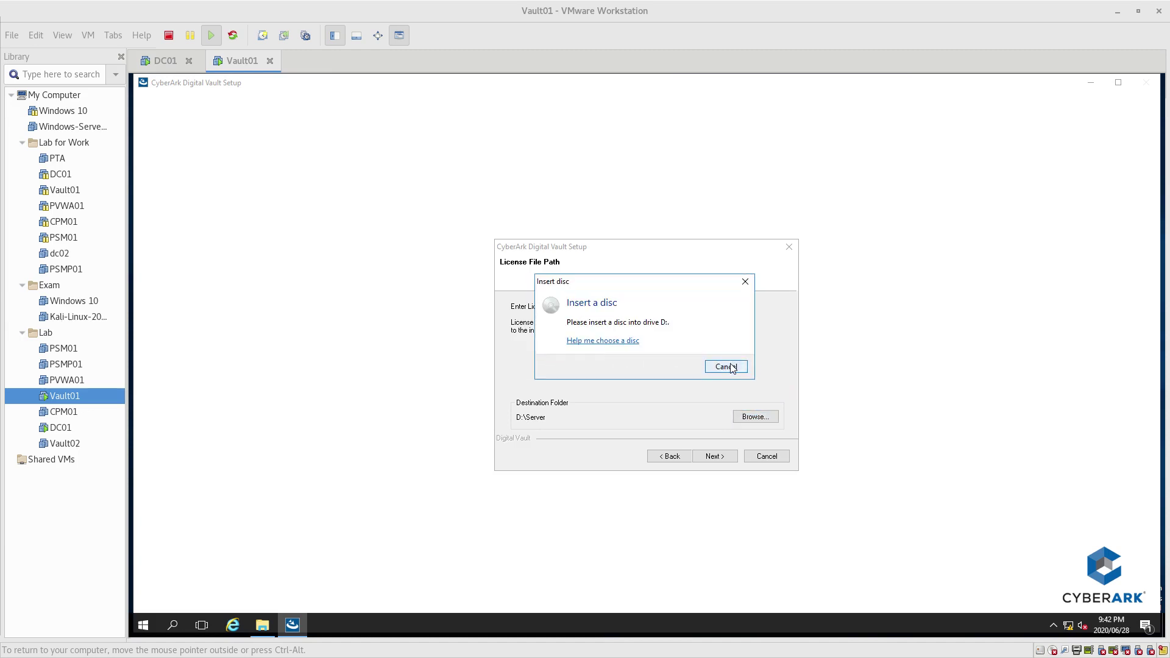
pyautogui.click(725, 366)
pyautogui.click(611, 361)
pyautogui.click(576, 362)
pyautogui.click(621, 383)
pyautogui.click(663, 440)
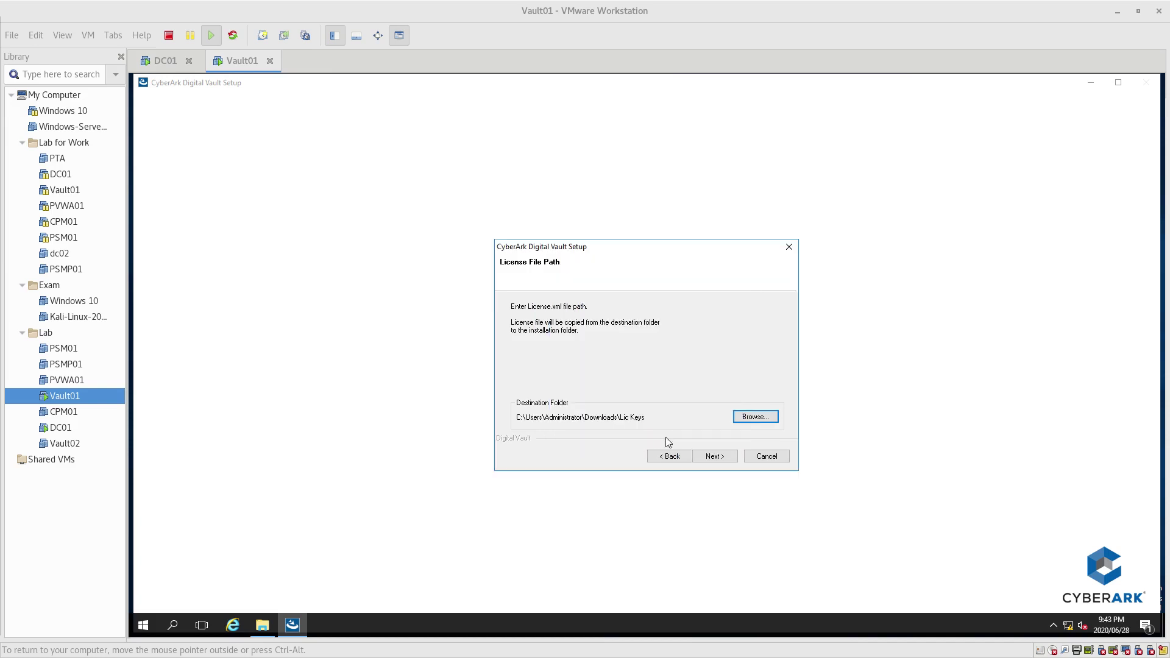
pyautogui.click(725, 458)
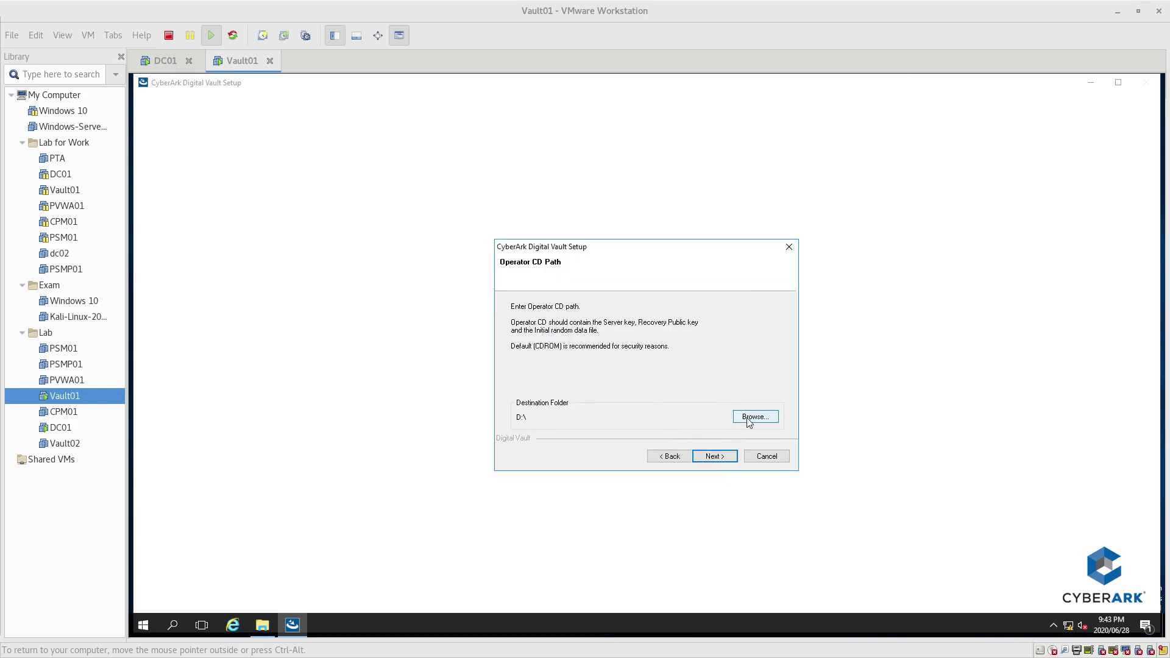
# Step: Set the Operator CD path to Downloads\Lic Keys\OperatorKeys
pyautogui.click(767, 420)
pyautogui.click(727, 350)
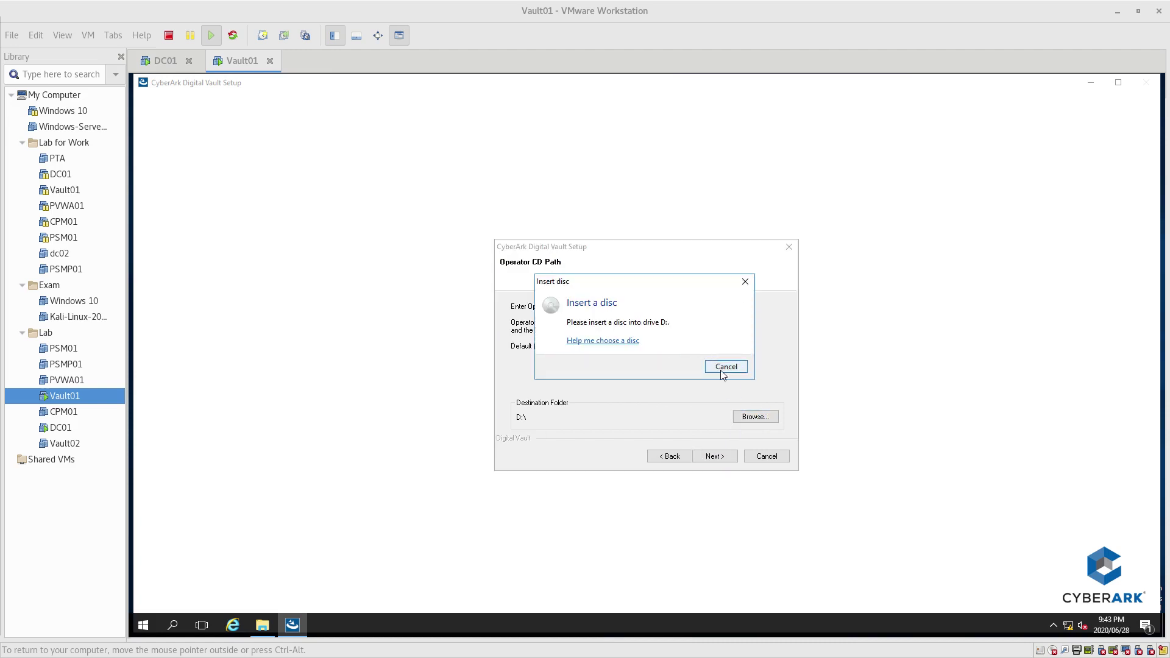
pyautogui.click(726, 366)
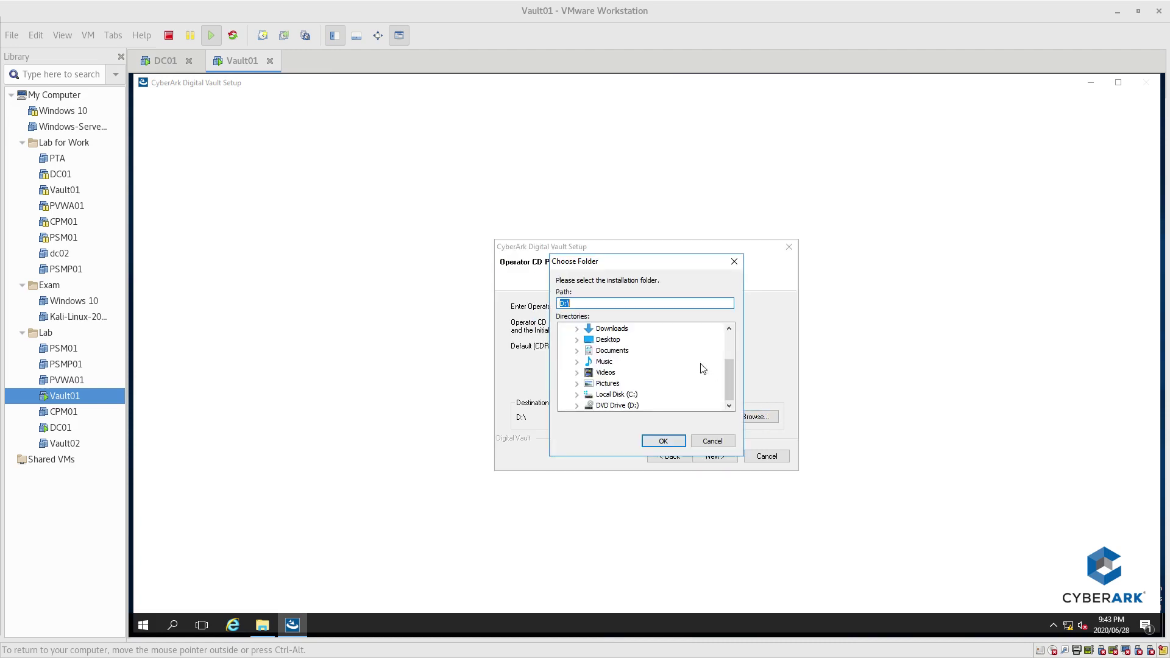
pyautogui.click(576, 328)
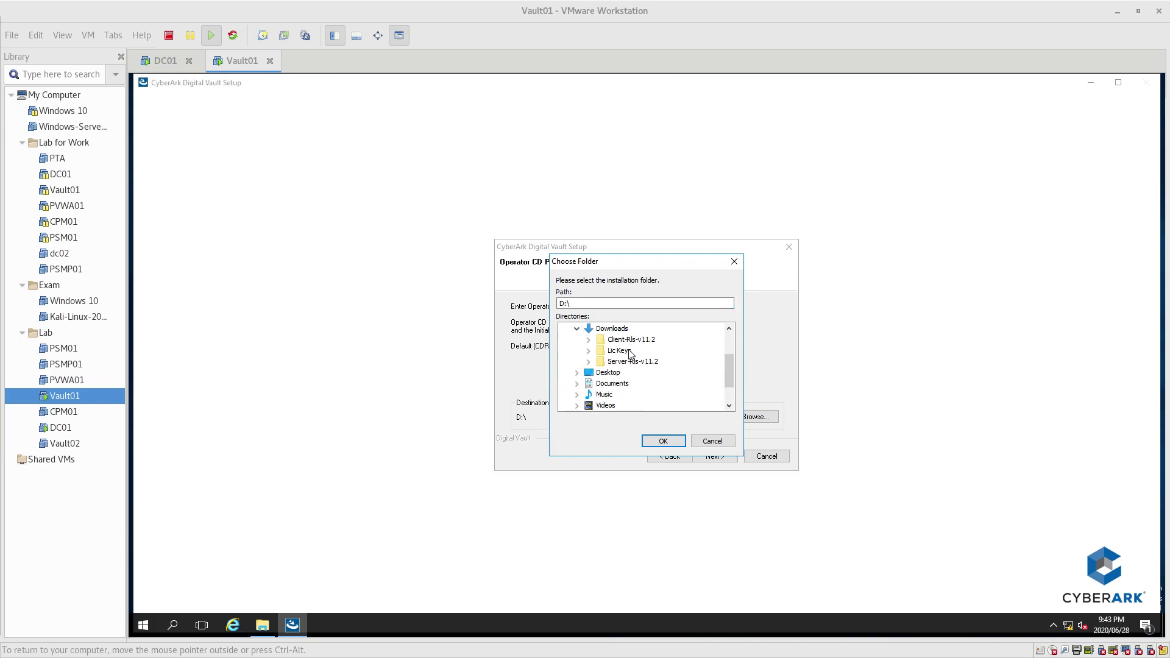
pyautogui.doubleClick(628, 352)
pyautogui.click(638, 373)
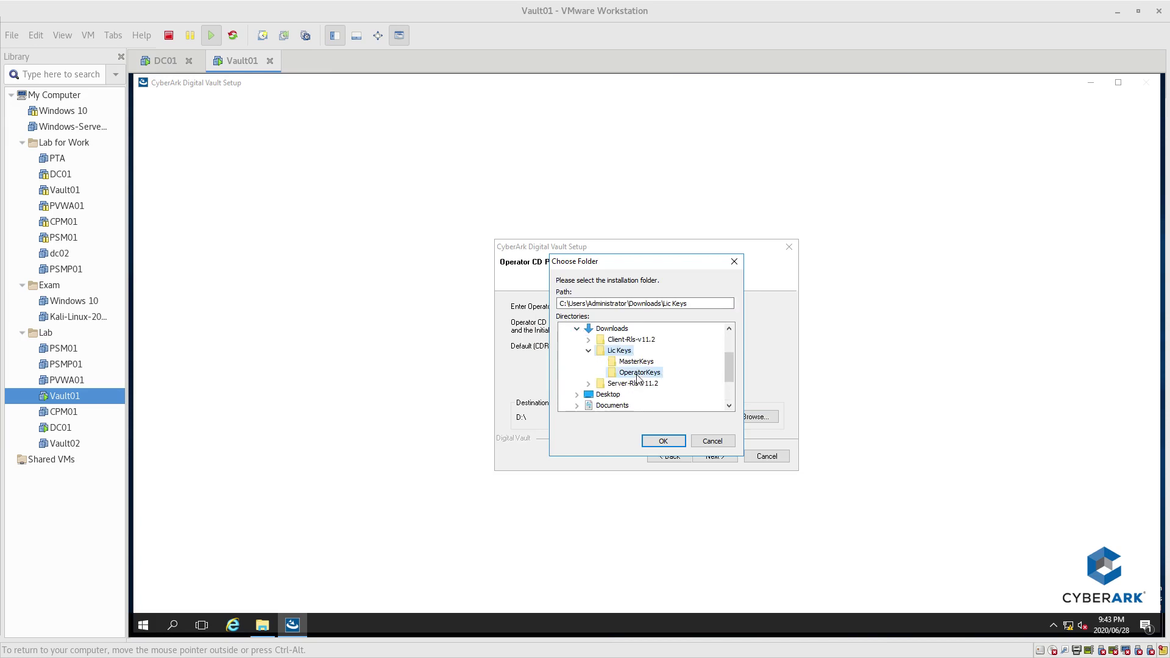
pyautogui.click(674, 440)
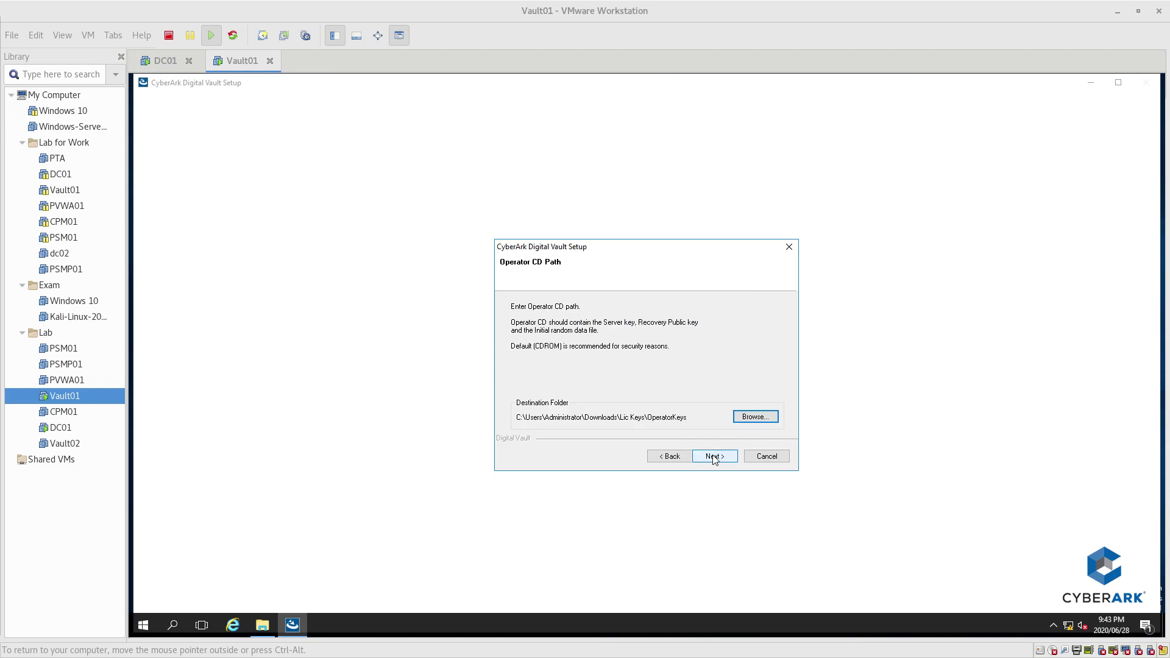
pyautogui.click(715, 457)
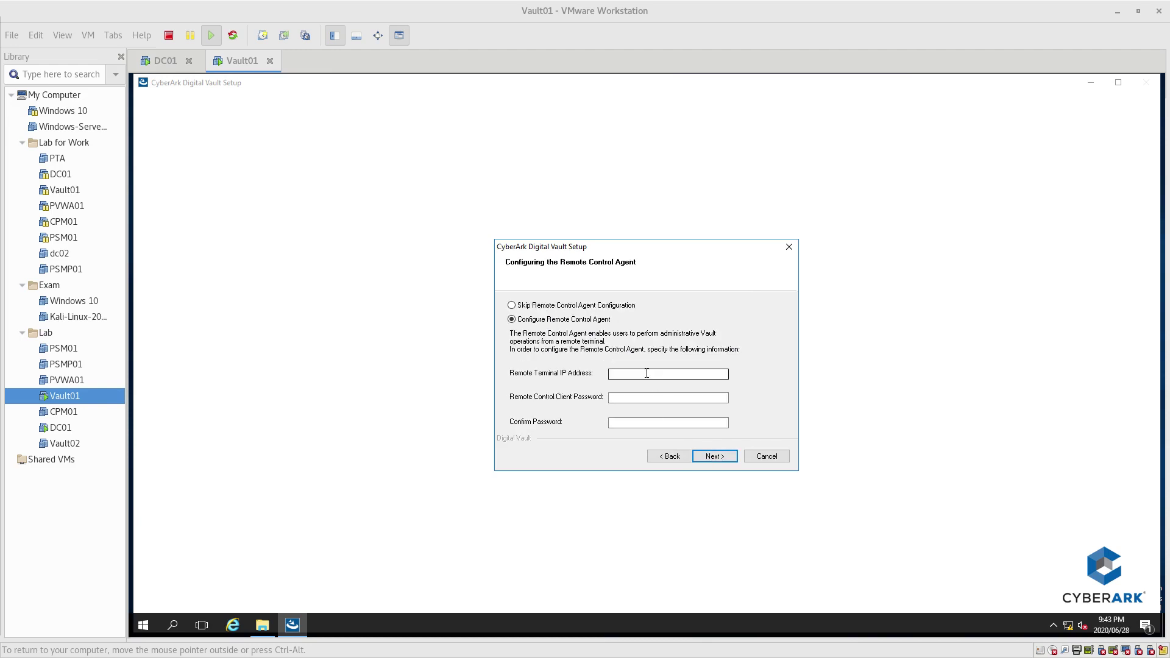
# Step: Set remote terminal IP 192.168.10.31 and enter and confirm the Remote Control Client password
pyautogui.write('192.168.10.31')
pyautogui.click(643, 396)
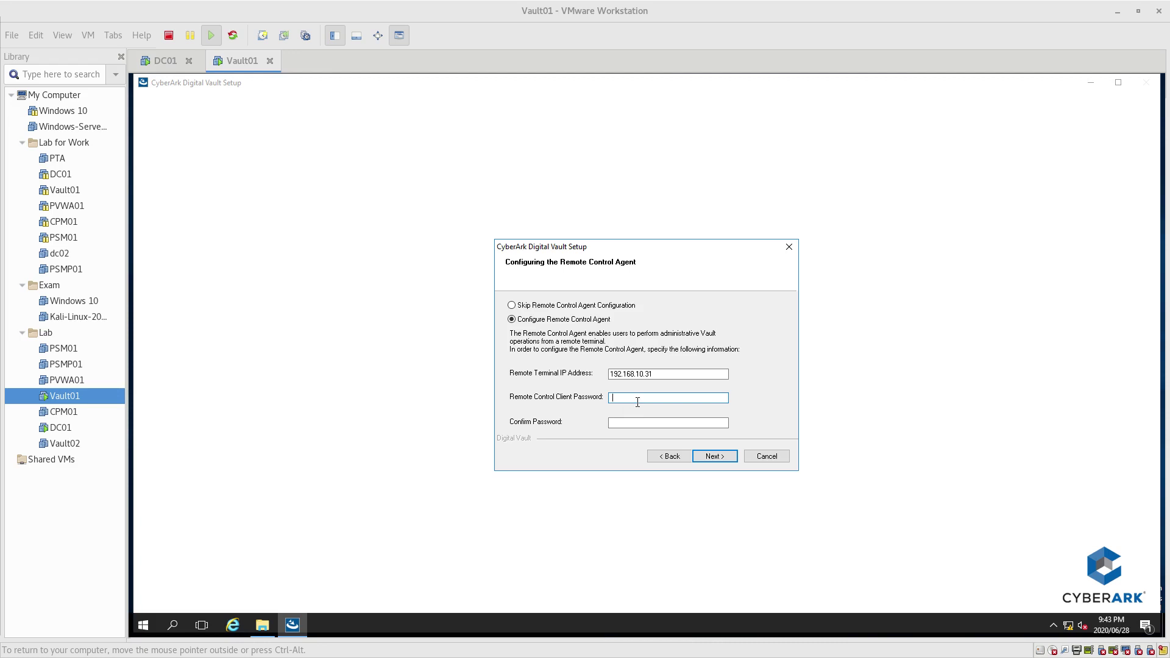
pyautogui.press('Tab')
pyautogui.click(717, 456)
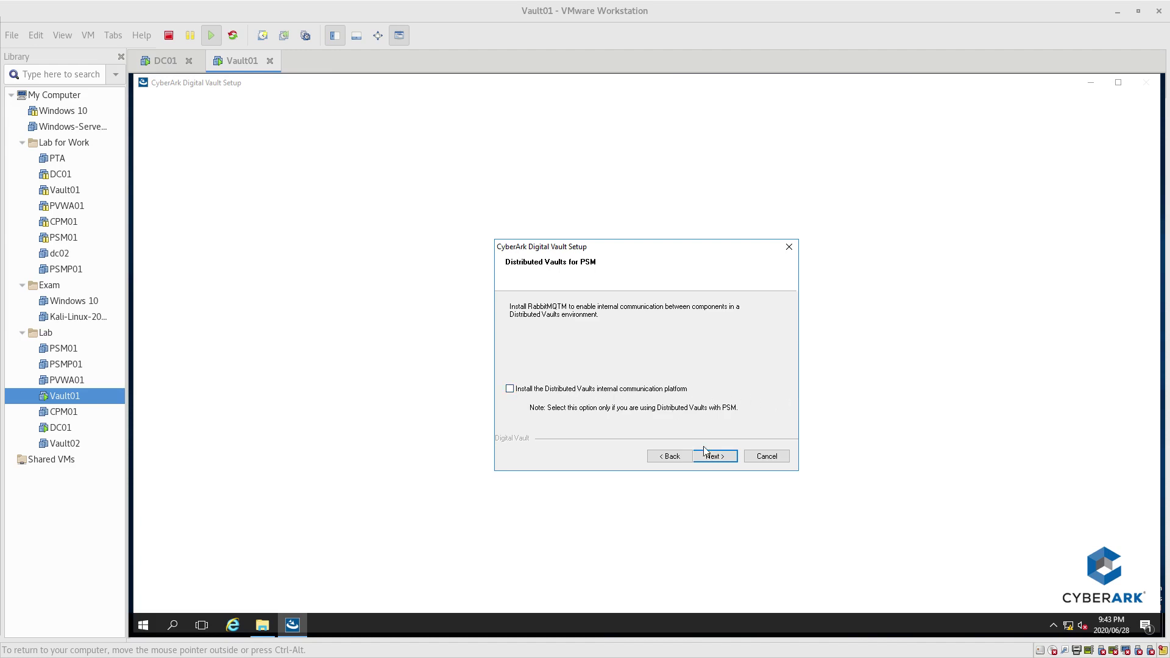
# Step: Skip distributed vaults, keep machine hardening enabled and the default program folder to start hardening
pyautogui.click(715, 462)
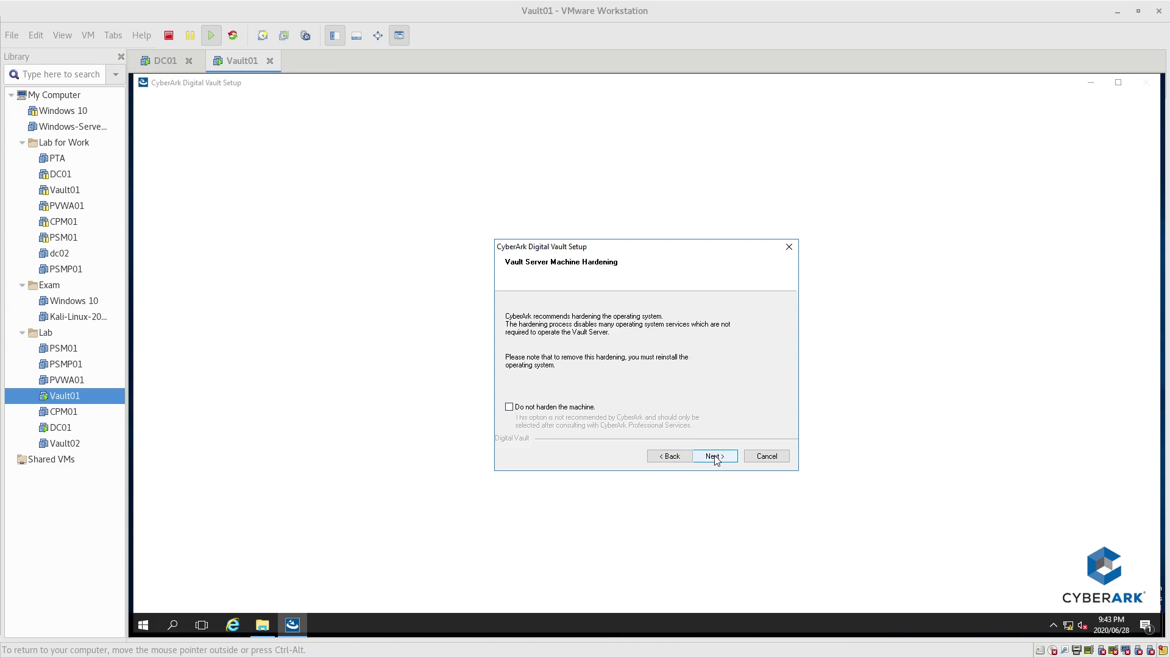
pyautogui.click(716, 461)
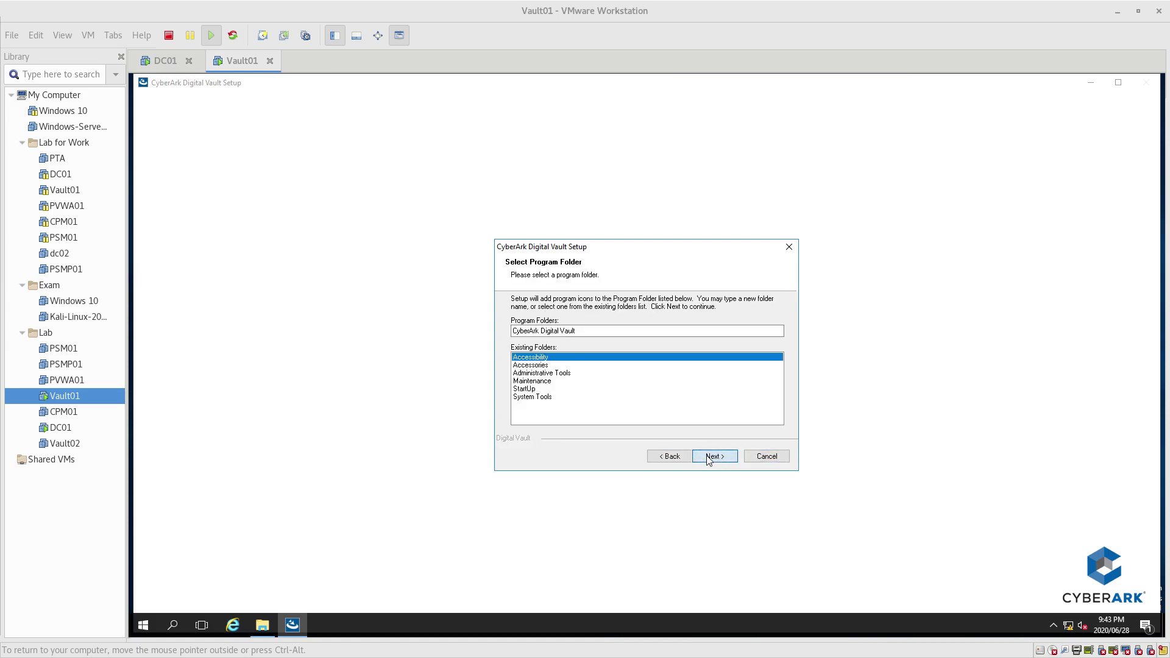
pyautogui.click(709, 459)
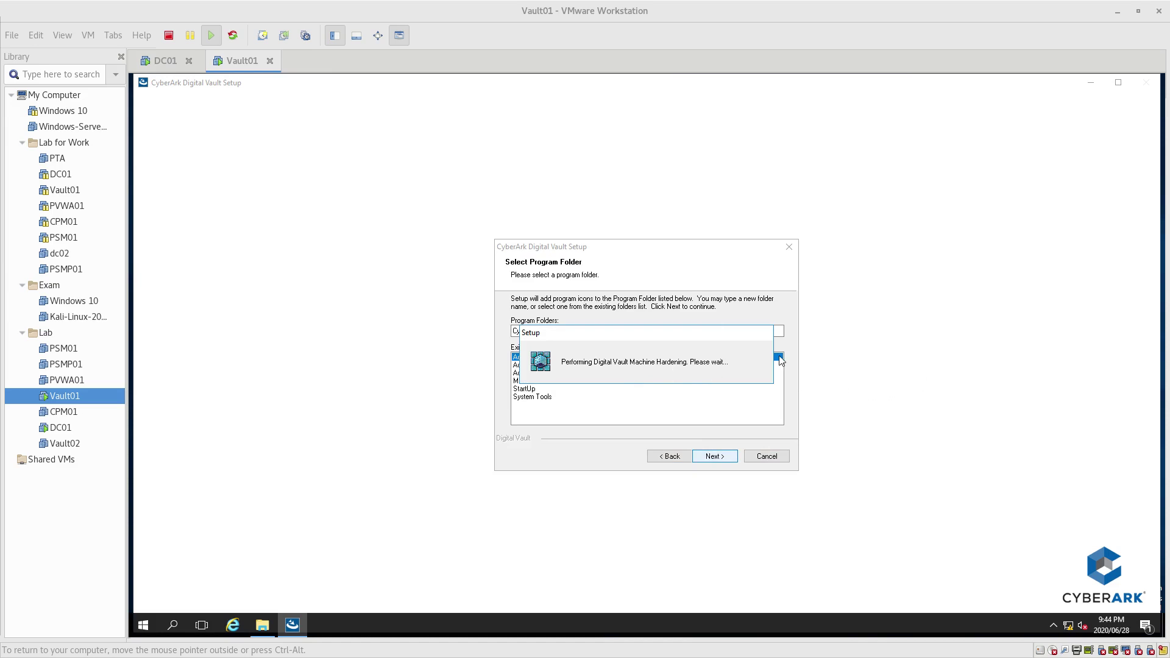
pyautogui.click(1053, 625)
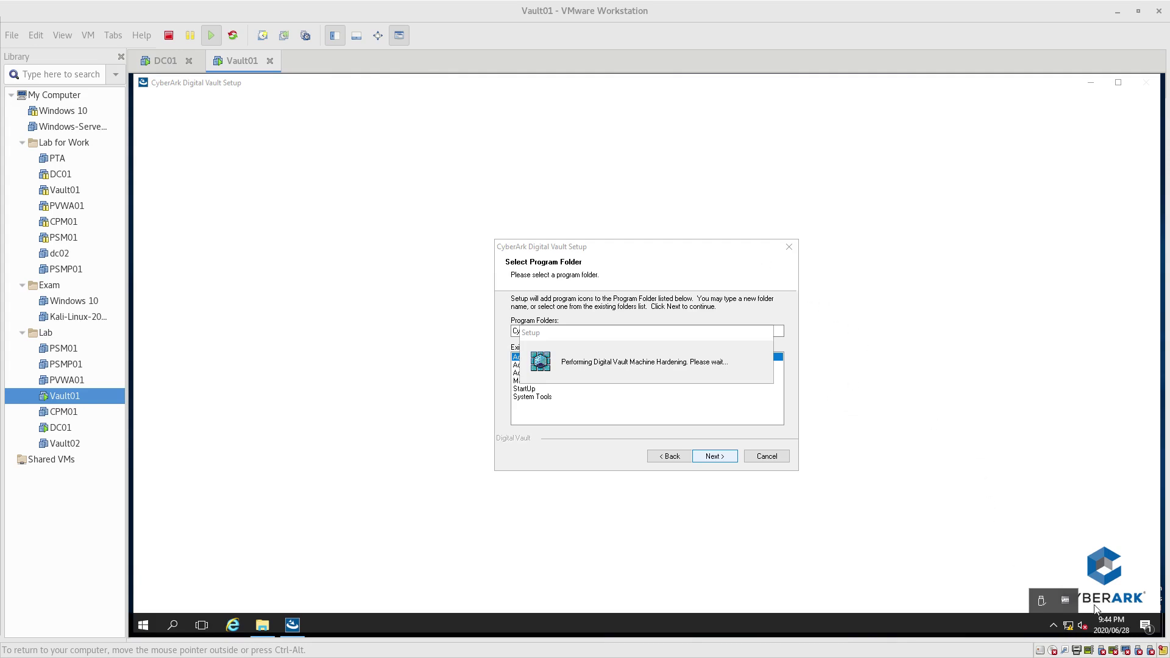
# Step: Close the system tray flyout and wait for hardening to reach the built-in users' passwords page
pyautogui.click(1050, 627)
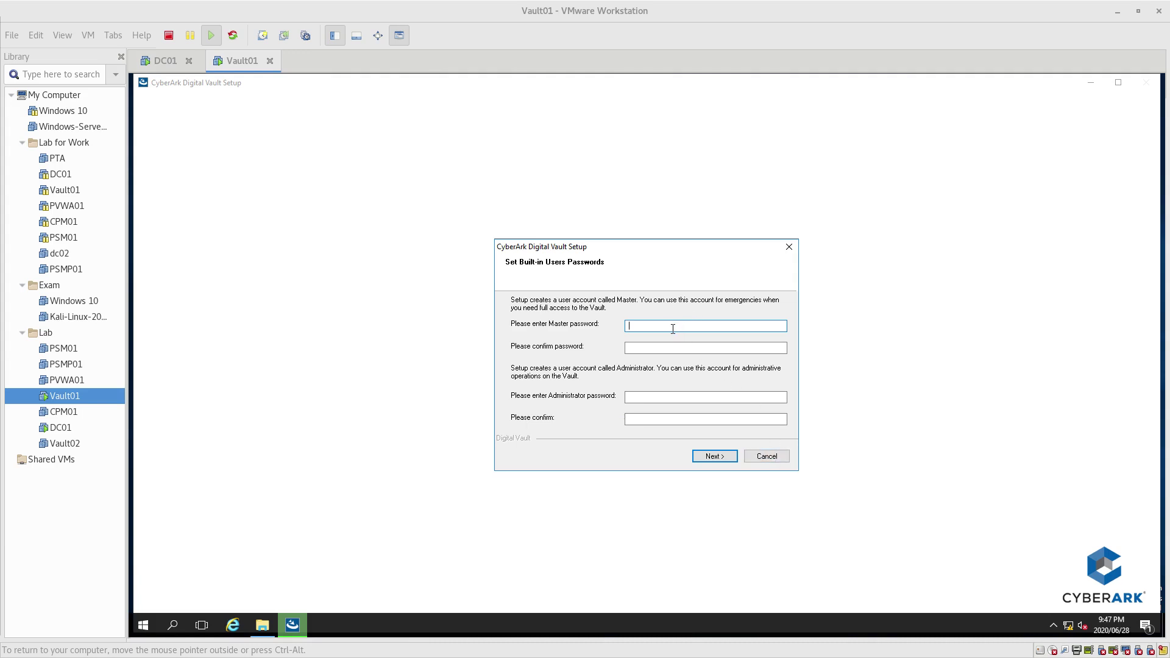
# Step: Enter and confirm the Master and Administrator passwords and submit them
pyautogui.write('•••••••••')
pyautogui.press('Tab')
pyautogui.write('•••••••••')
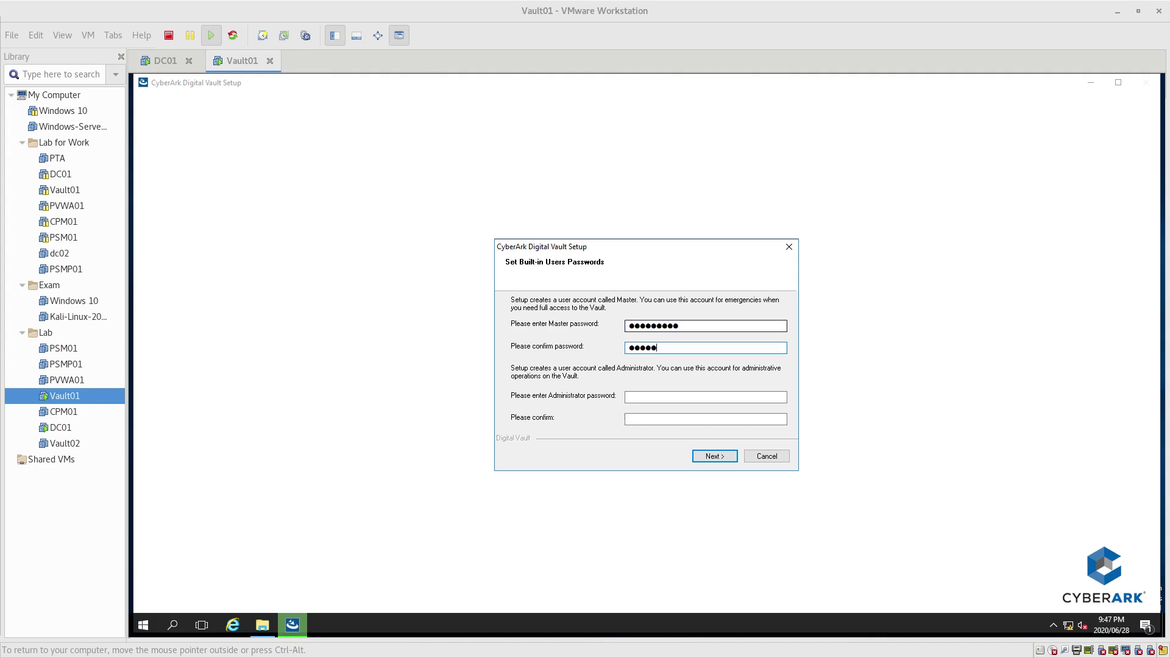
pyautogui.press('Tab')
pyautogui.write('•••••••••')
pyautogui.press('Tab')
pyautogui.write('•••••••••')
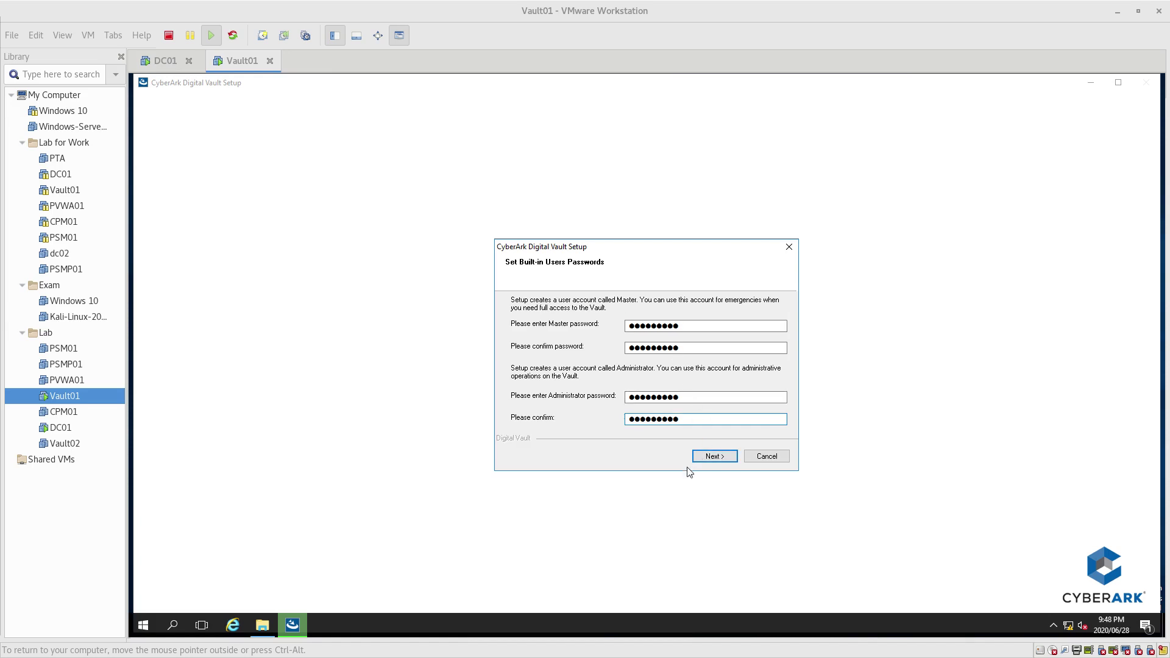
pyautogui.click(713, 457)
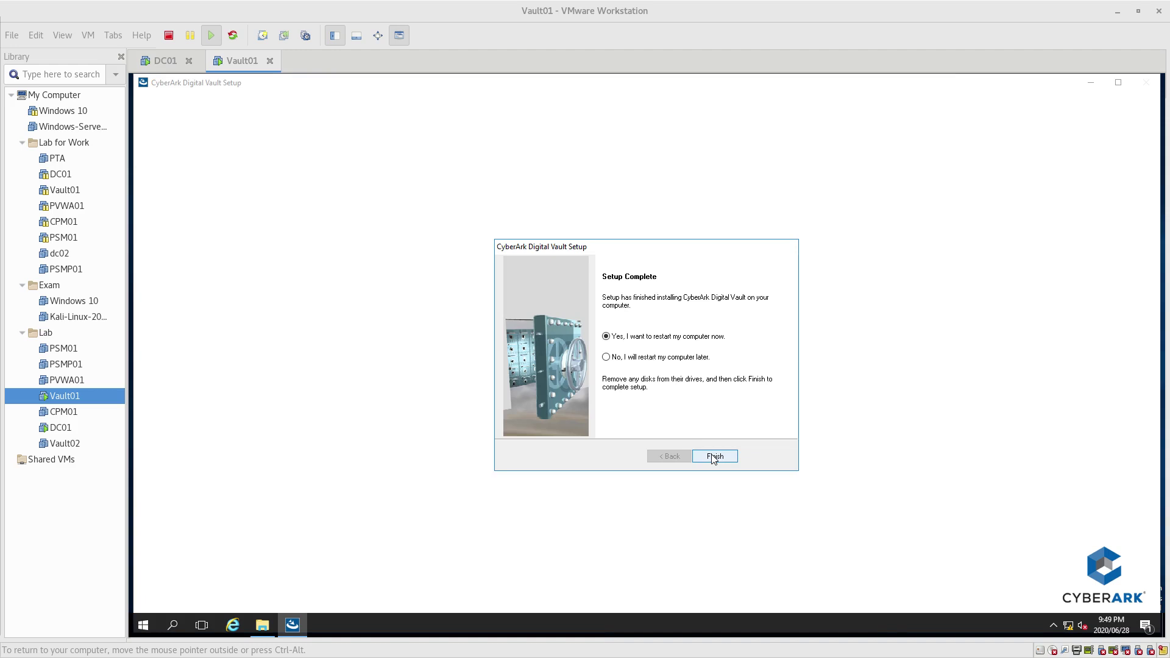
# Step: Finish the setup with 'Yes, I want to restart my computer now' selected
pyautogui.click(714, 457)
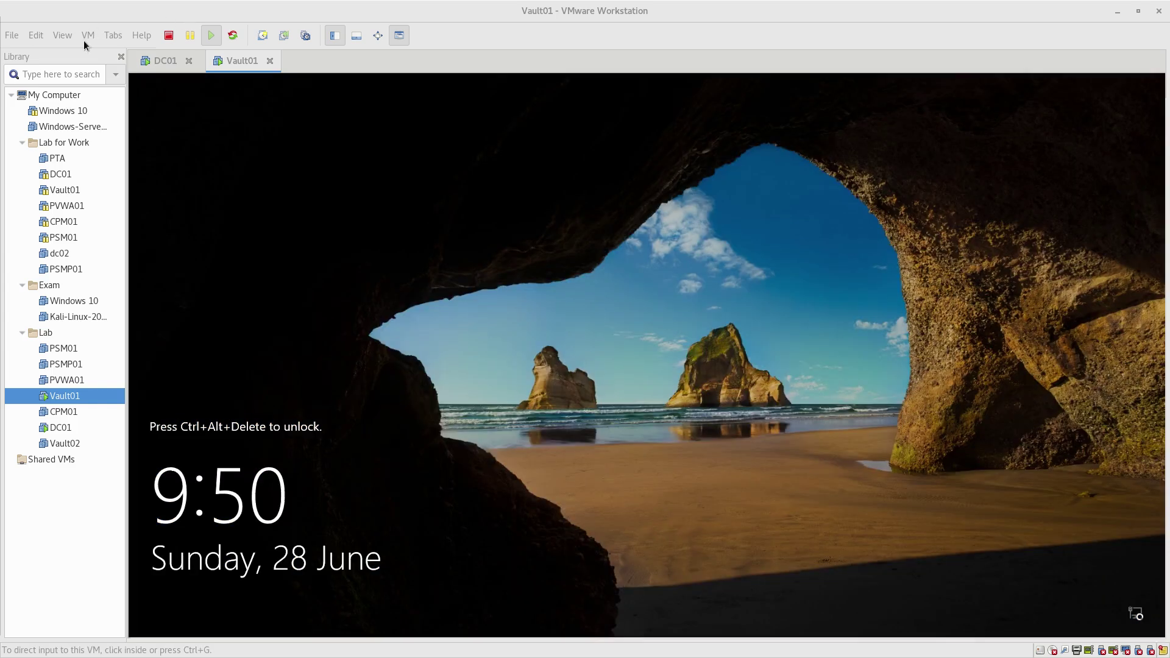
# Step: Wait for Vault01 to reboot to the lock screen, then open the VM menu
pyautogui.click(86, 37)
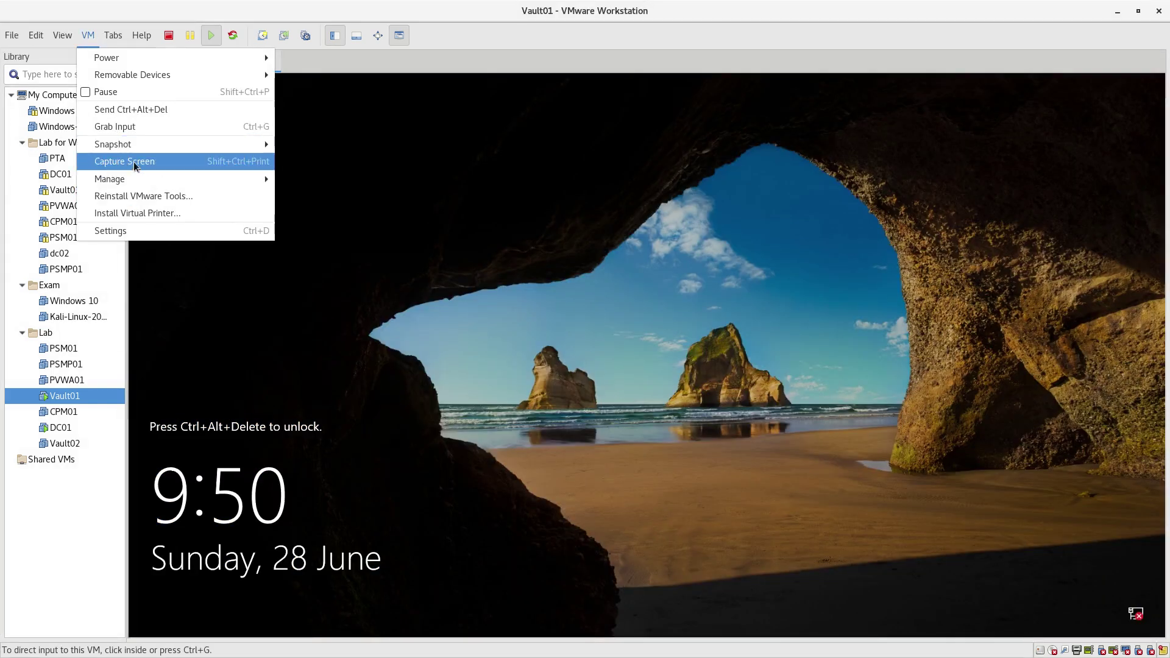
# Step: Send Ctrl+Alt+Del, acknowledge the warning, and sign in as Administrator with the account password
pyautogui.click(137, 111)
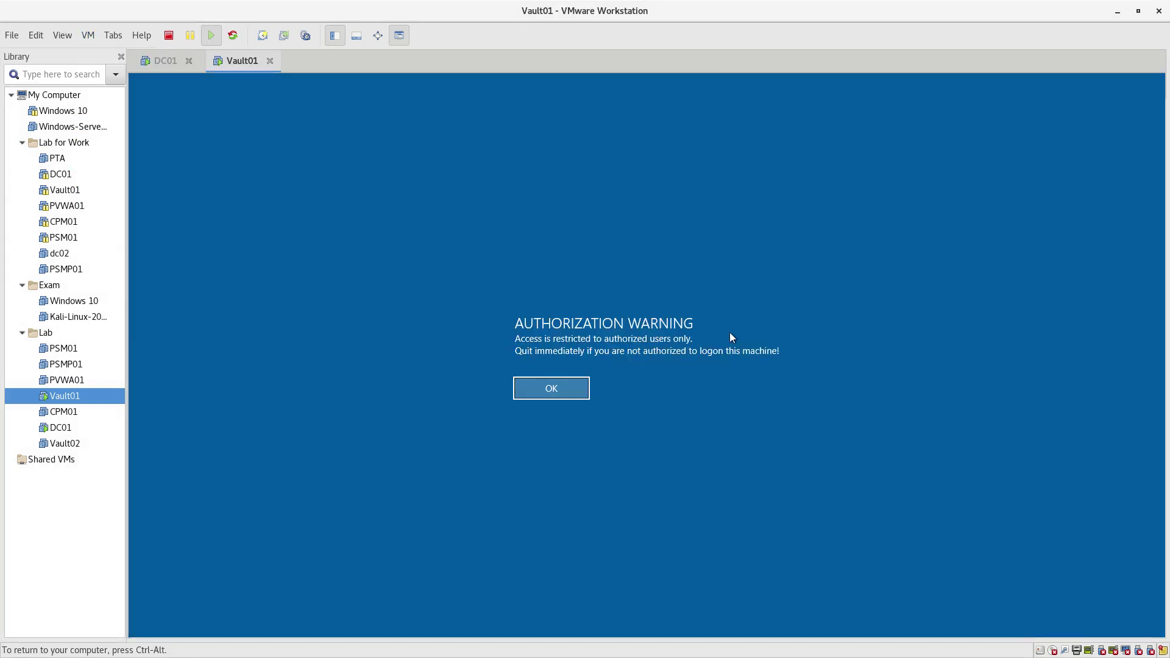
pyautogui.click(580, 390)
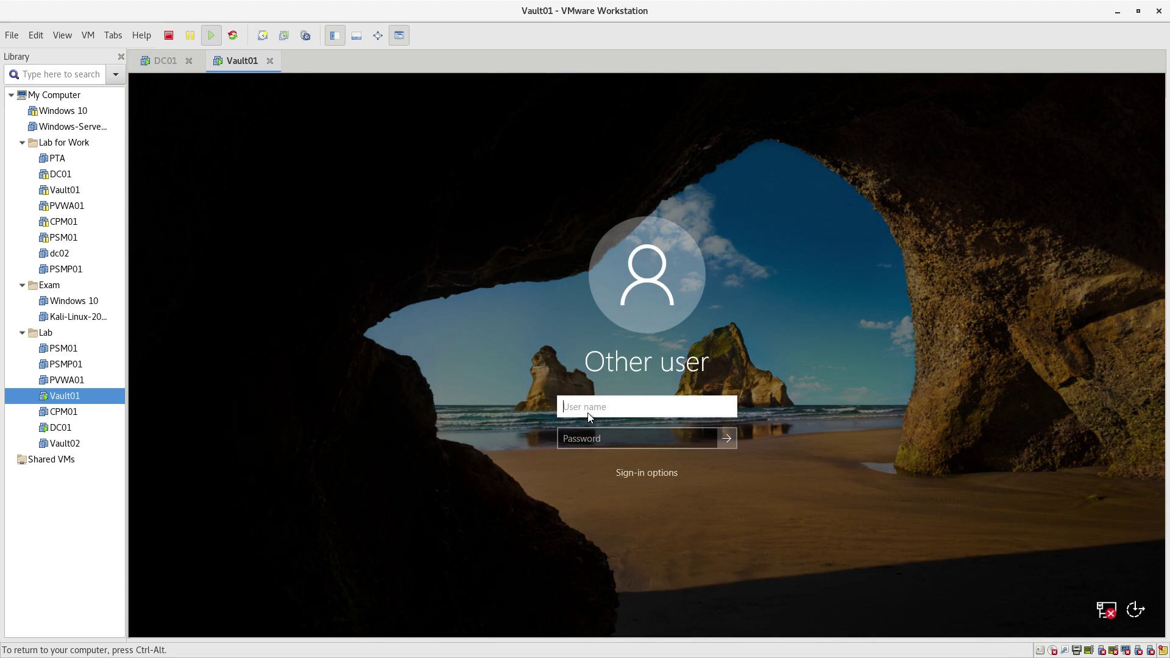
pyautogui.write('Administrator')
pyautogui.press('Tab')
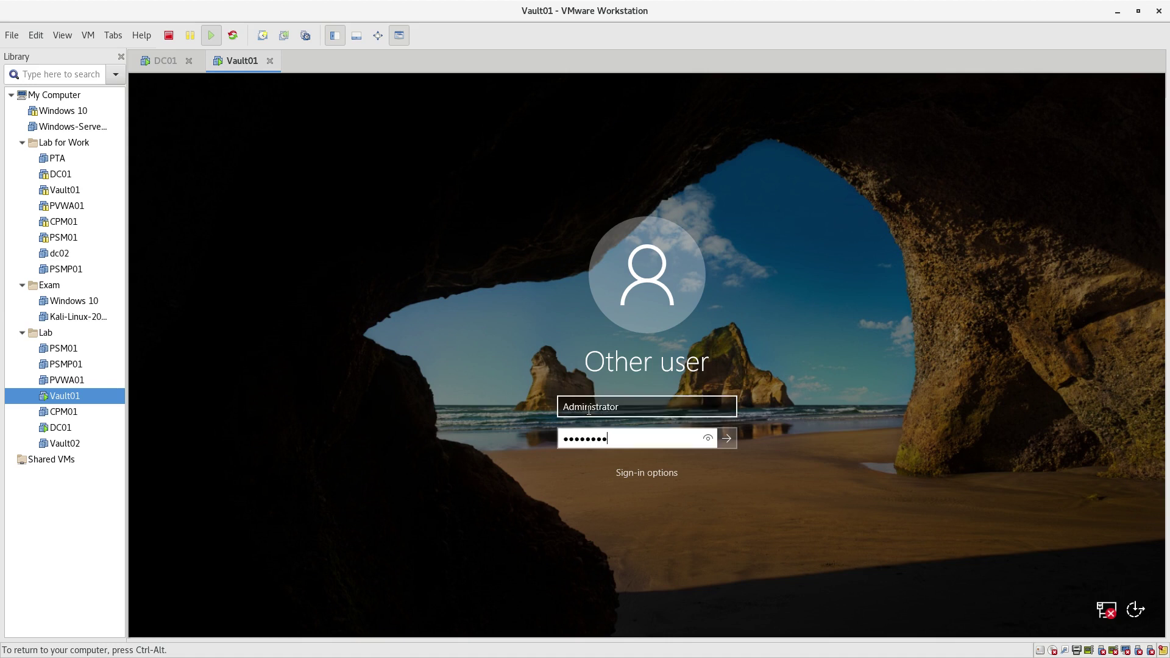
pyautogui.press('Return')
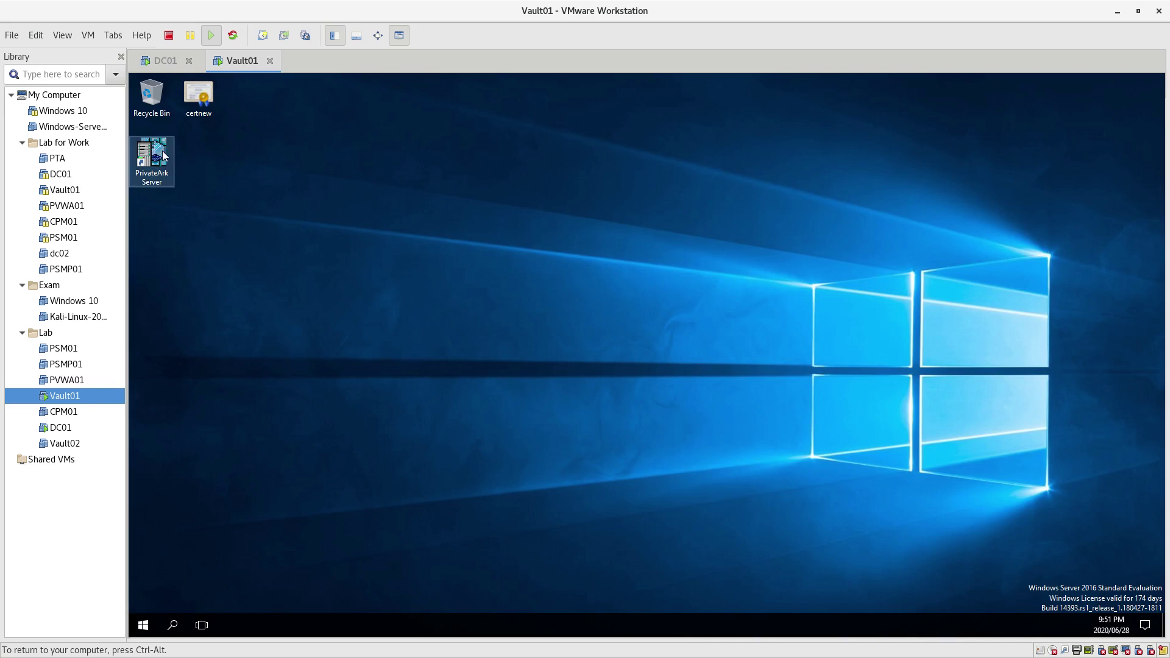
# Step: Launch PrivateArk Server from the desktop, approve UAC, and minimize Server Central Administration
pyautogui.doubleClick(163, 156)
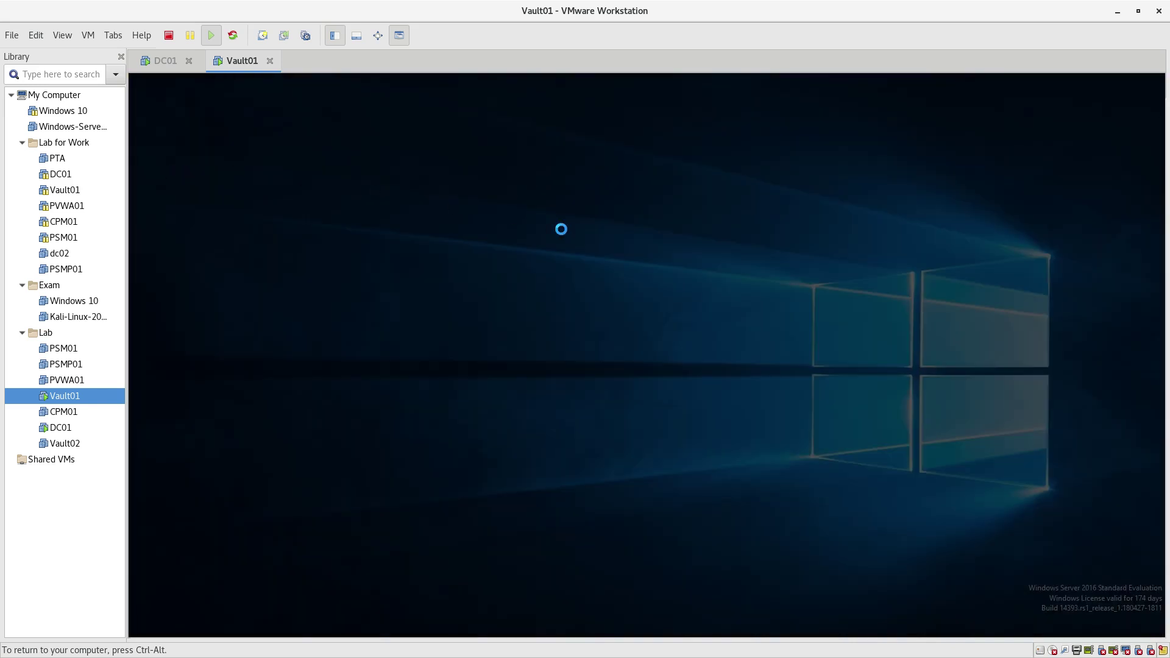
pyautogui.click(576, 436)
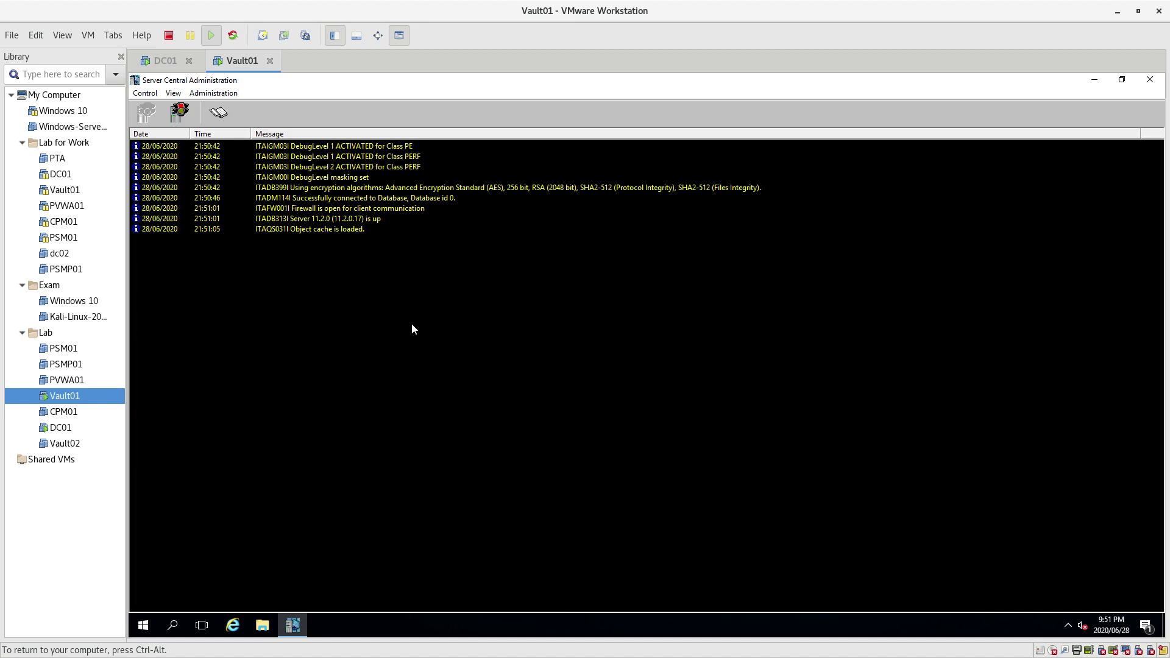
pyautogui.click(1095, 80)
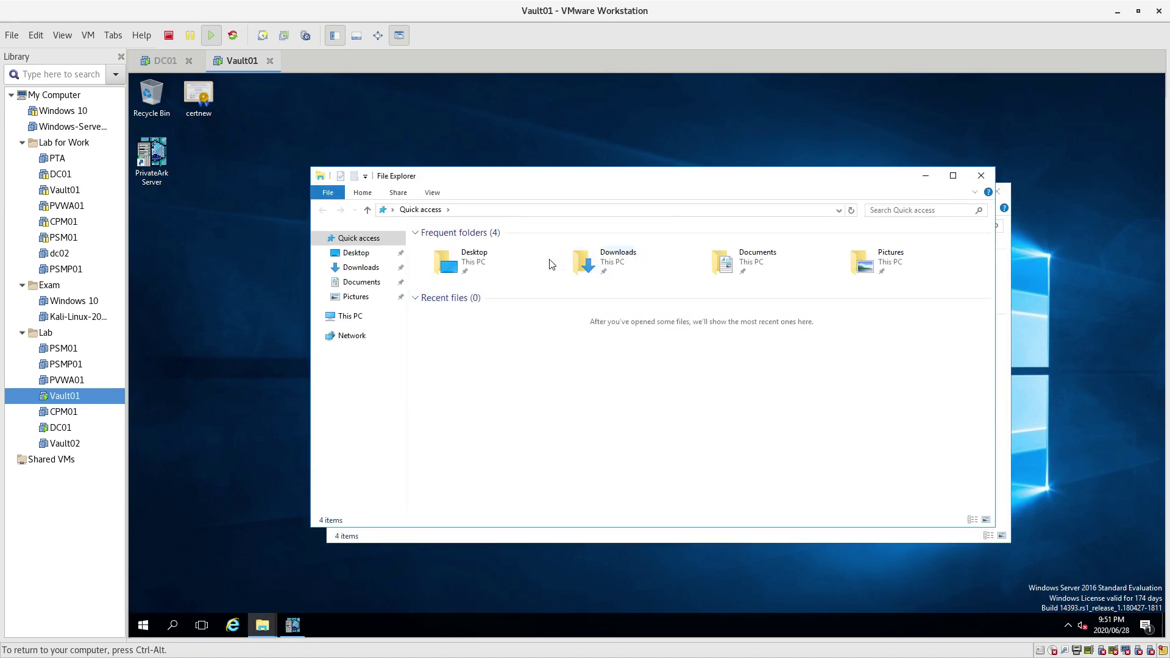
# Step: Open the Downloads > Client-Rls-v11.2 > Client folder on Vault01
pyautogui.doubleClick(622, 266)
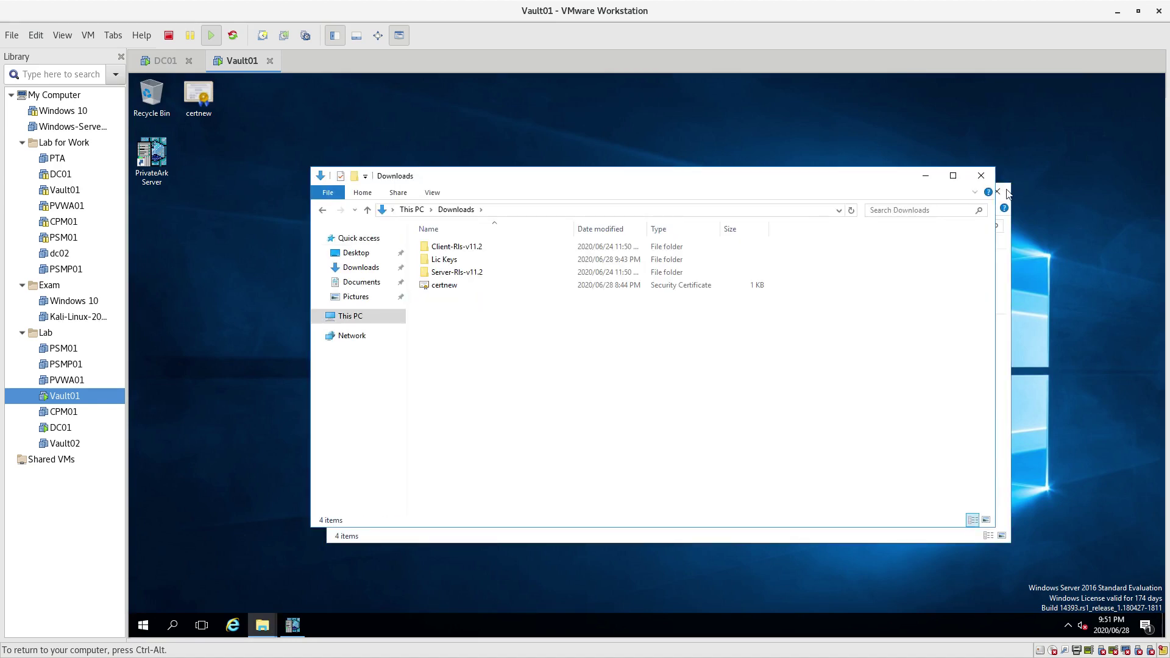
pyautogui.doubleClick(468, 247)
pyautogui.doubleClick(470, 250)
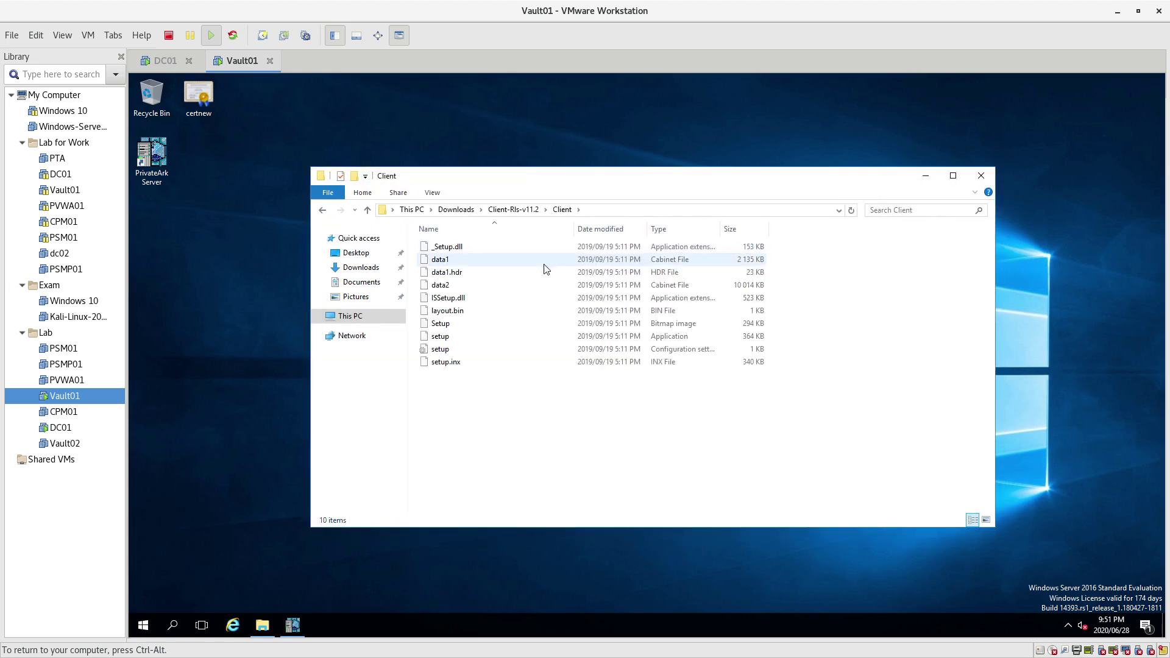
pyautogui.doubleClick(458, 350)
# Step: Run setup.exe as administrator and approve the User Account Control prompt
pyautogui.rightClick(458, 347)
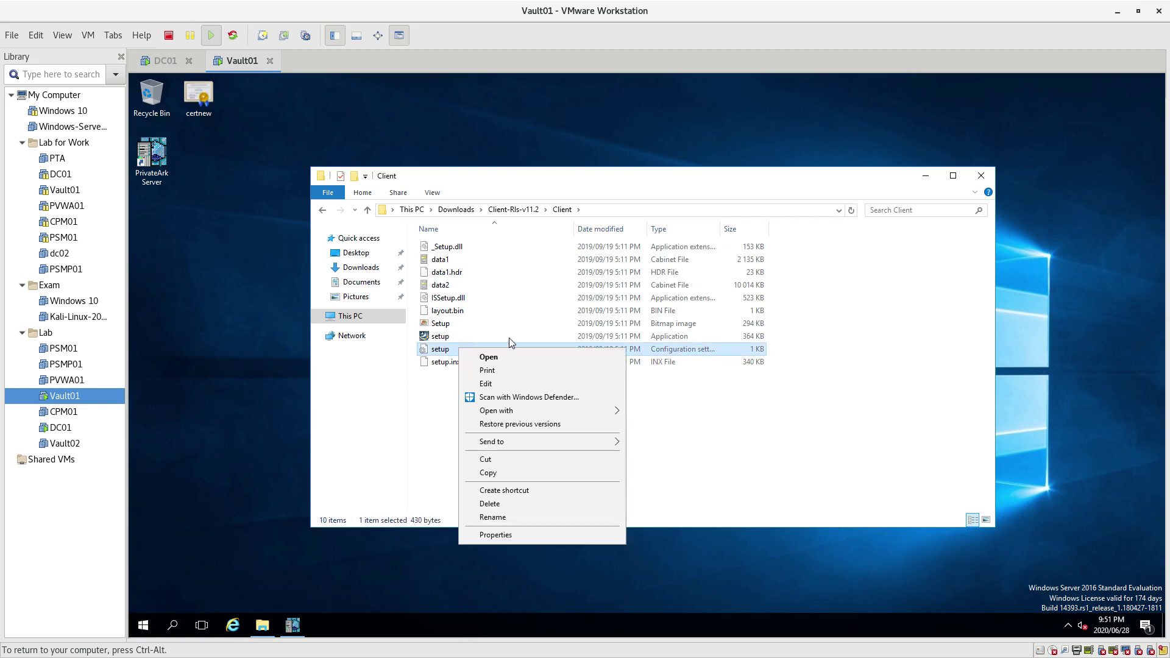
pyautogui.click(471, 337)
pyautogui.click(471, 337)
pyautogui.rightClick(470, 338)
pyautogui.click(513, 358)
pyautogui.click(572, 434)
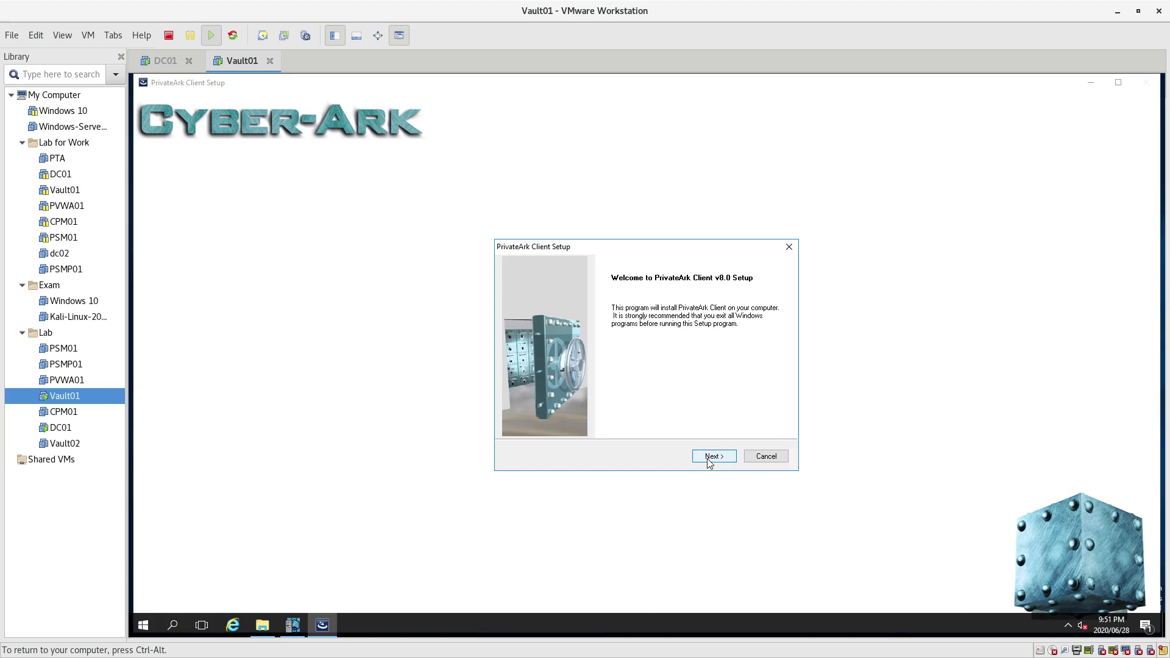
# Step: Install PrivateArk Client with a company name, default folders and the Typical setup type
pyautogui.click(709, 461)
pyautogui.click(708, 461)
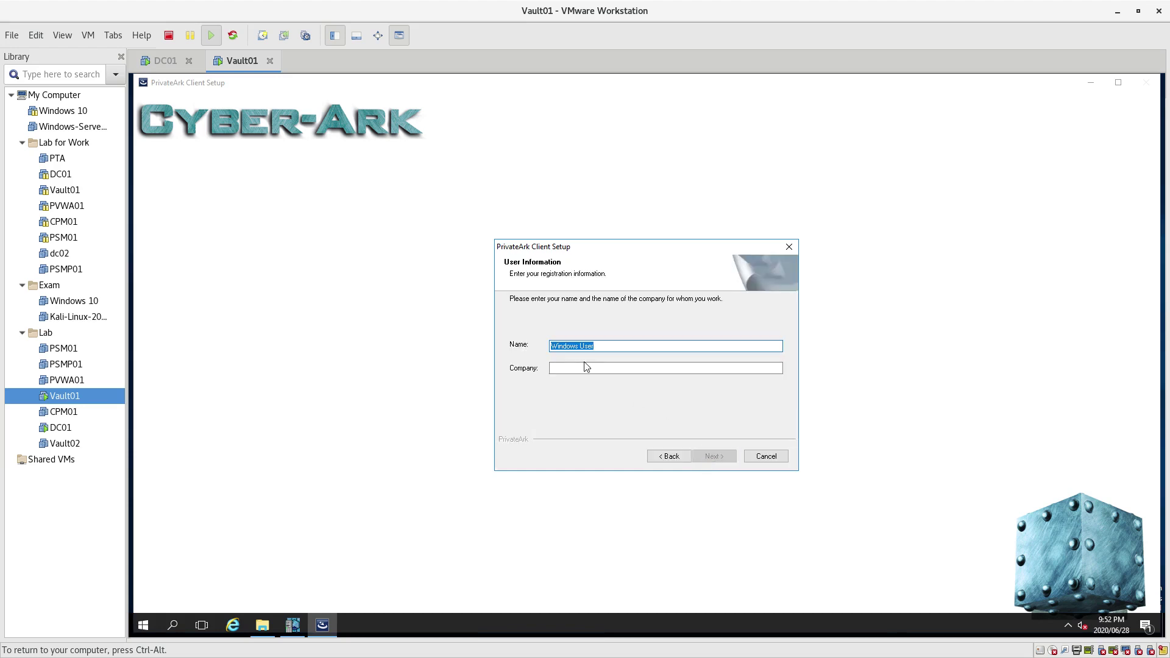
pyautogui.click(567, 368)
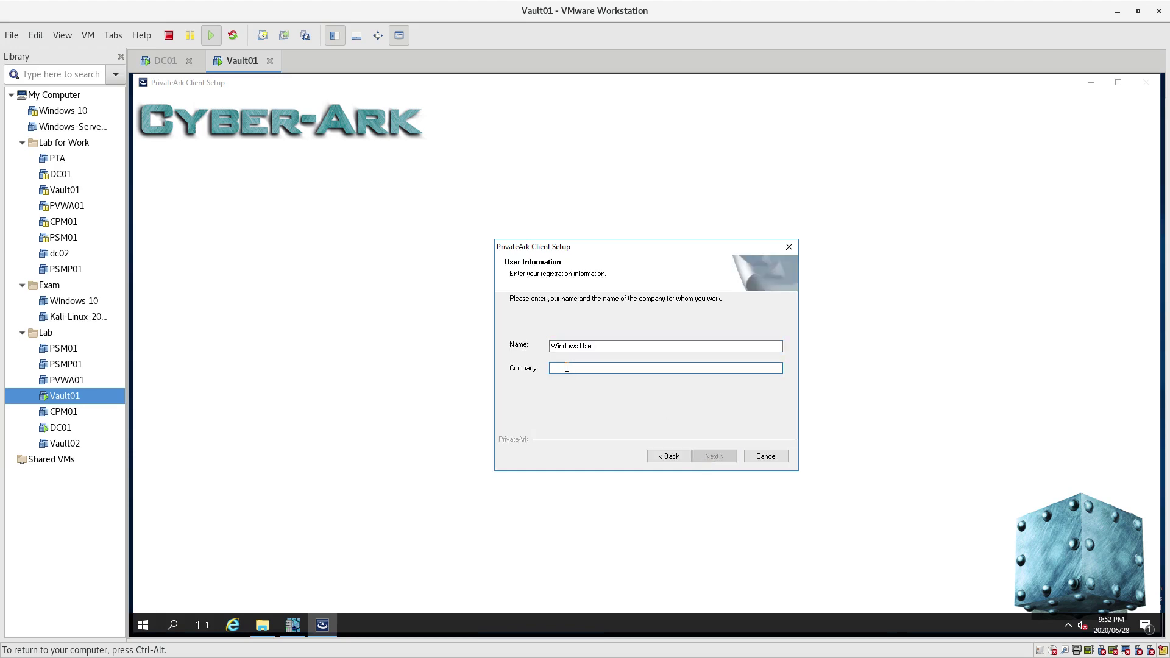
pyautogui.write('Te')
pyautogui.click(715, 458)
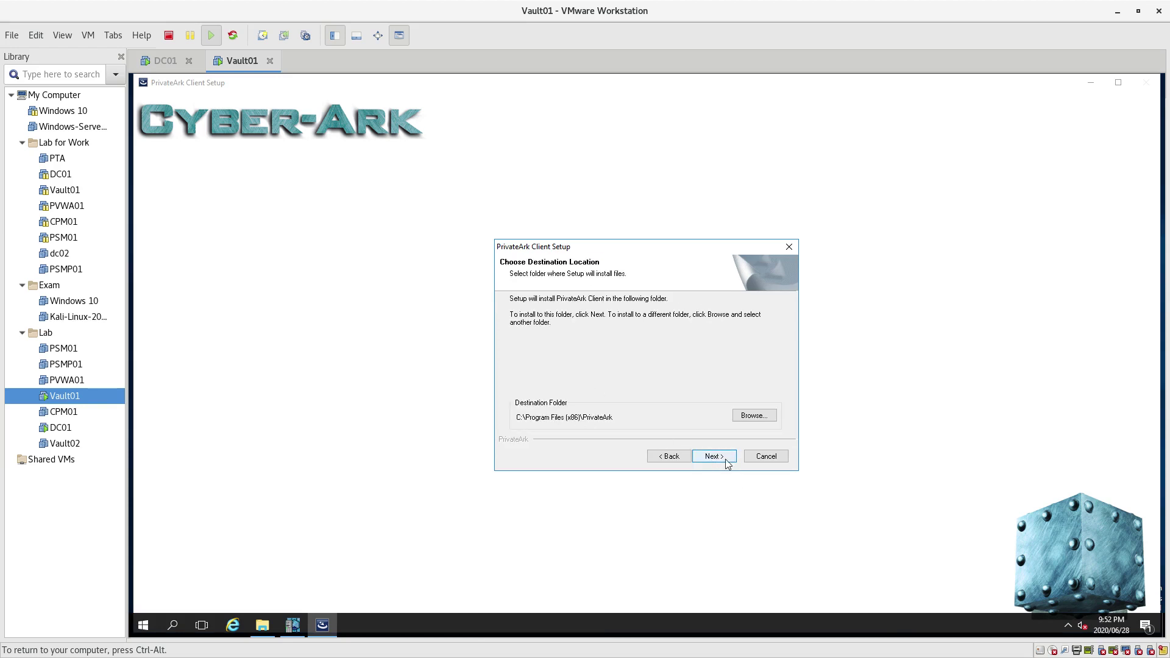
pyautogui.click(725, 461)
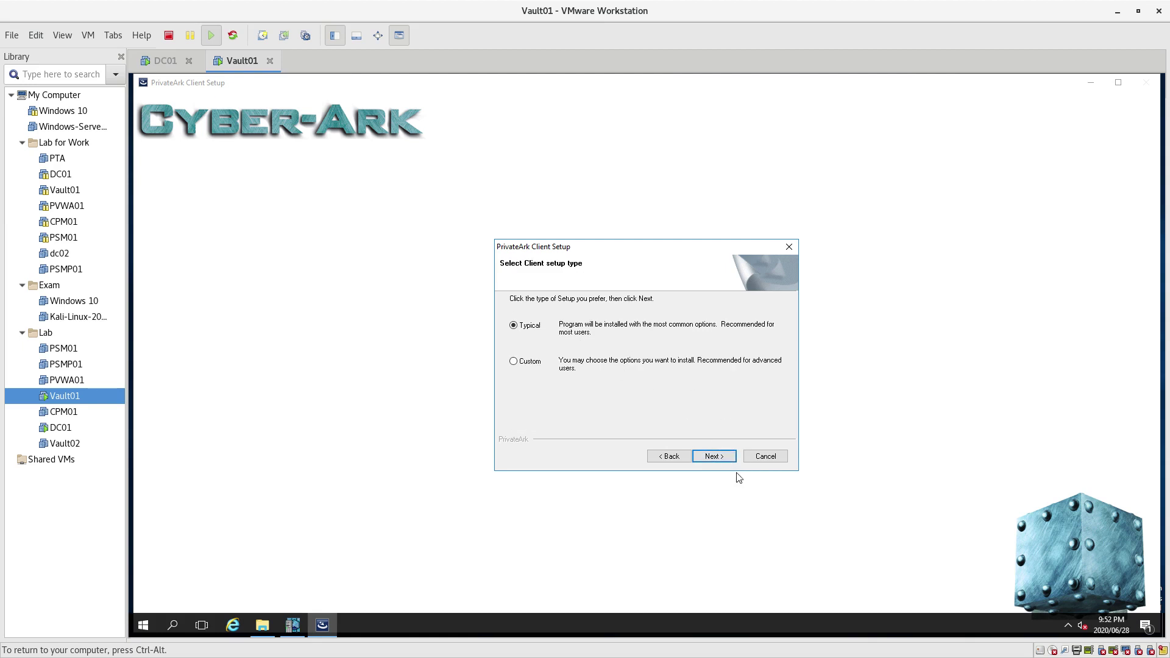
pyautogui.click(717, 458)
pyautogui.click(718, 458)
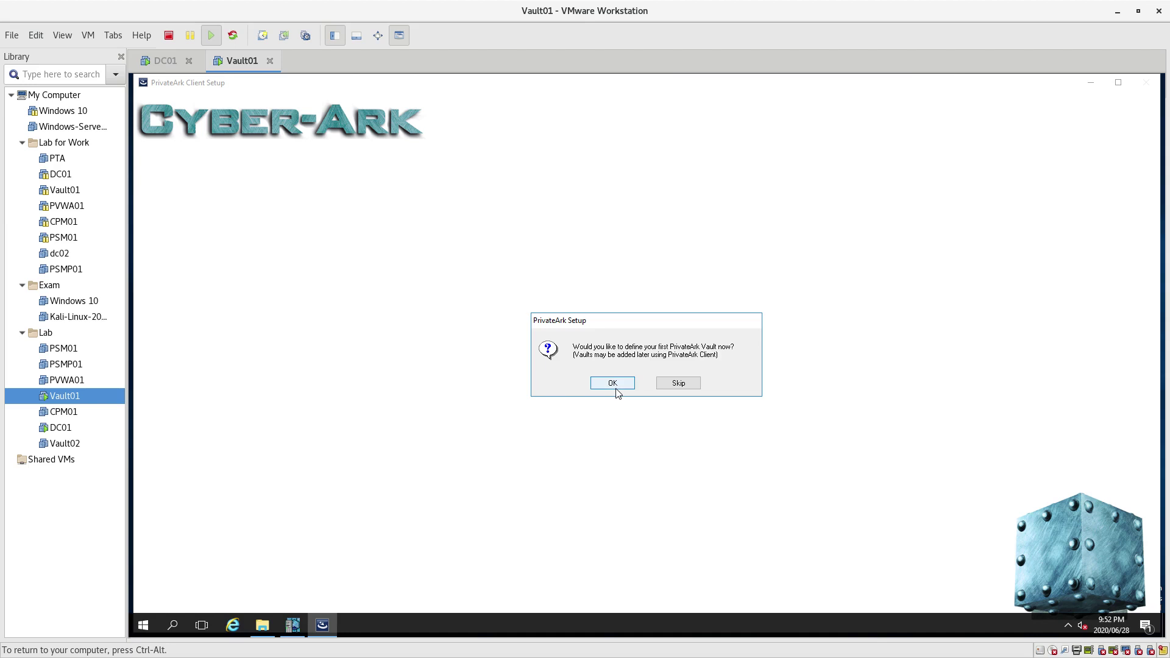
# Step: Define the Test Lab vault at 192.168.10.11 with default user administrator
pyautogui.click(612, 384)
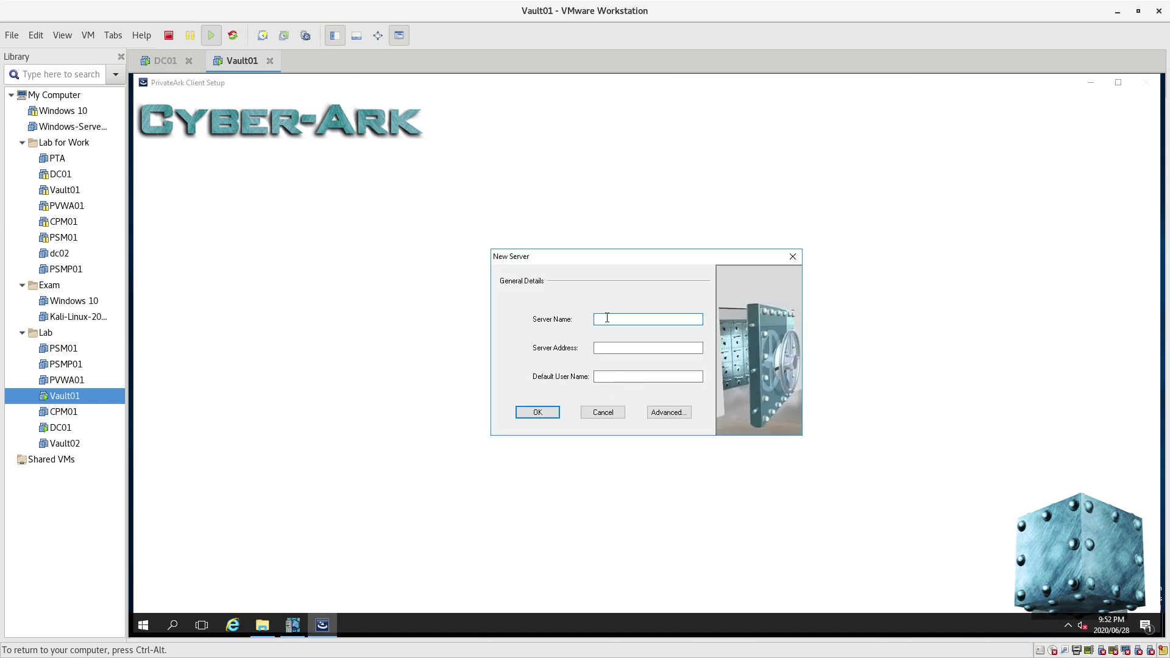
pyautogui.write('Test Lab')
pyautogui.click(647, 348)
pyautogui.click(648, 377)
pyautogui.write('administrator')
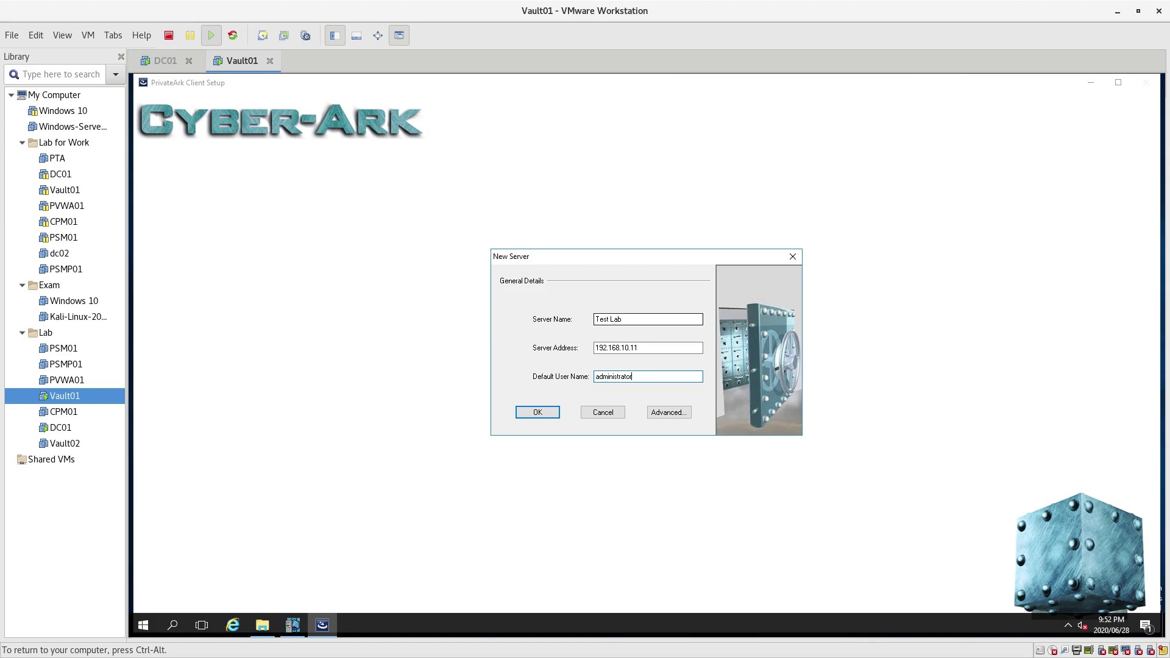
pyautogui.click(532, 414)
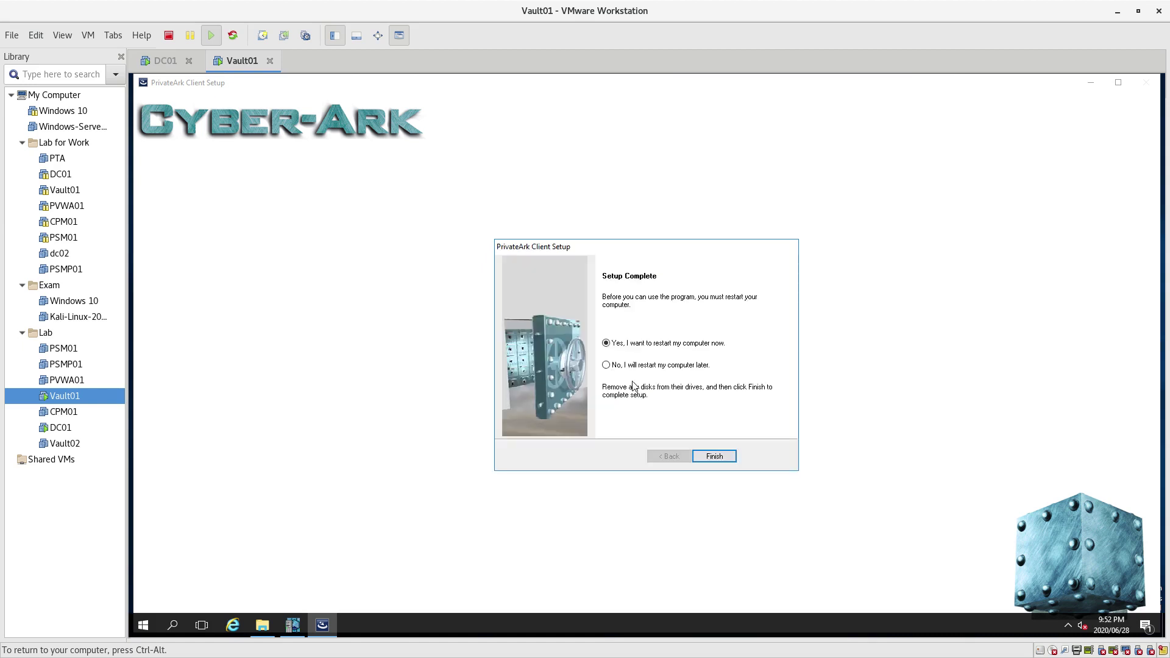
# Step: Finish the PrivateArk Client setup with restart now selected
pyautogui.click(713, 456)
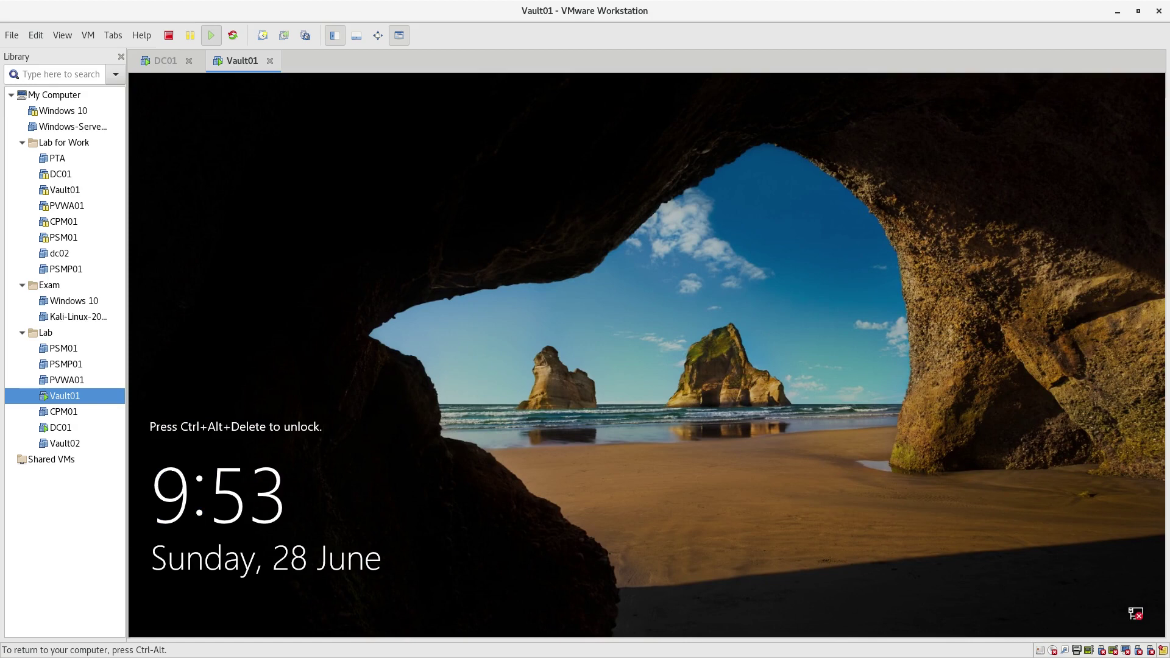
# Step: Send Ctrl+Alt+Del to Vault01 and sign in as administrator with the account password
pyautogui.hotkey('ctrl', 'alt')
pyautogui.click(88, 35)
pyautogui.moveTo(113, 36)
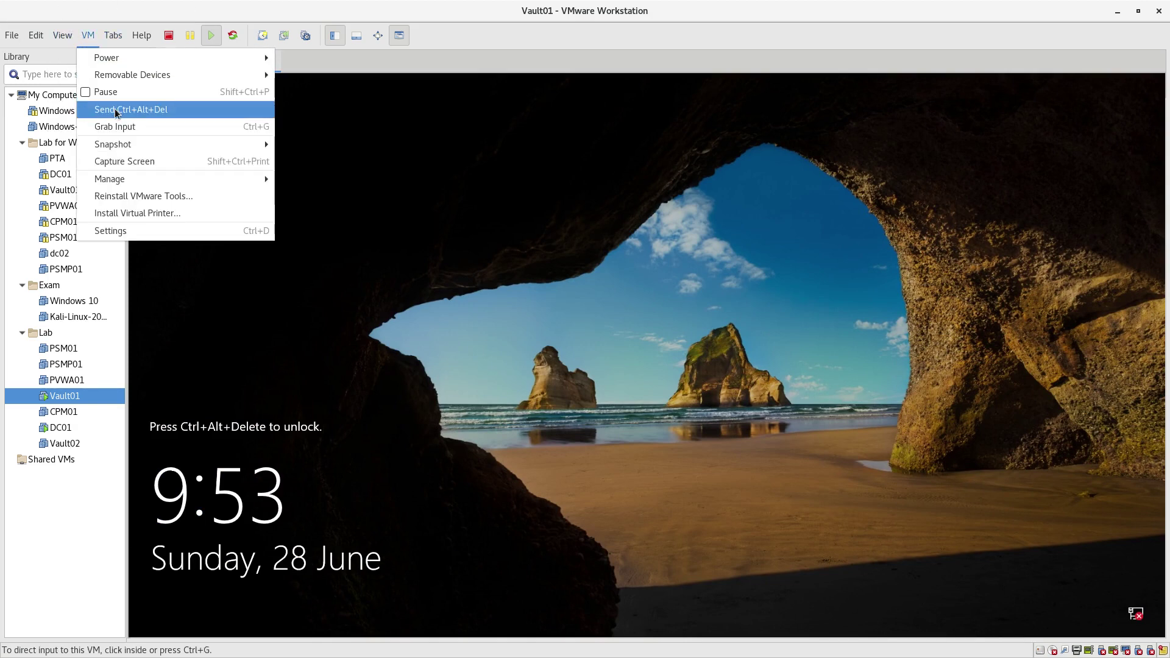
pyautogui.click(131, 108)
pyautogui.click(580, 391)
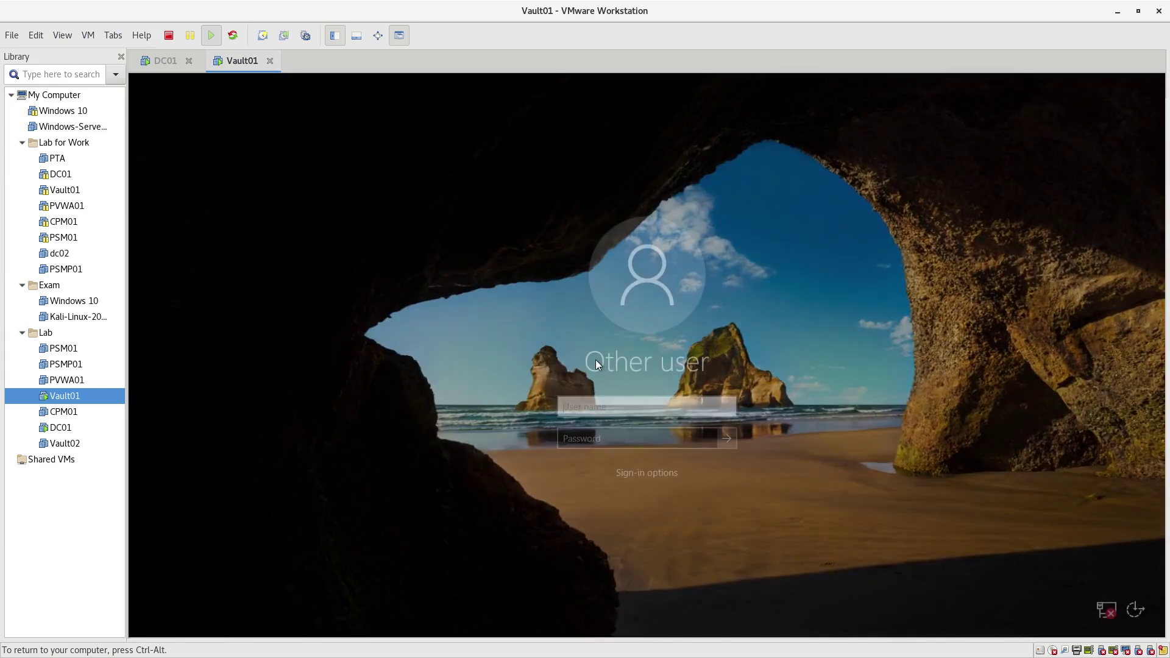
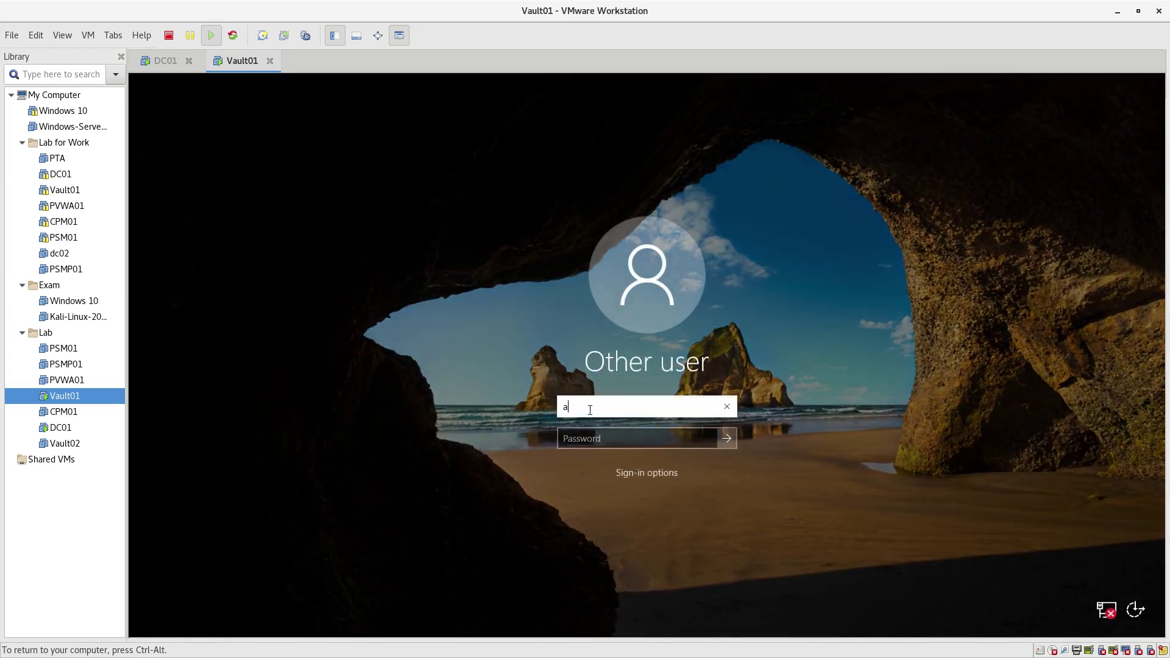
pyautogui.press('Tab')
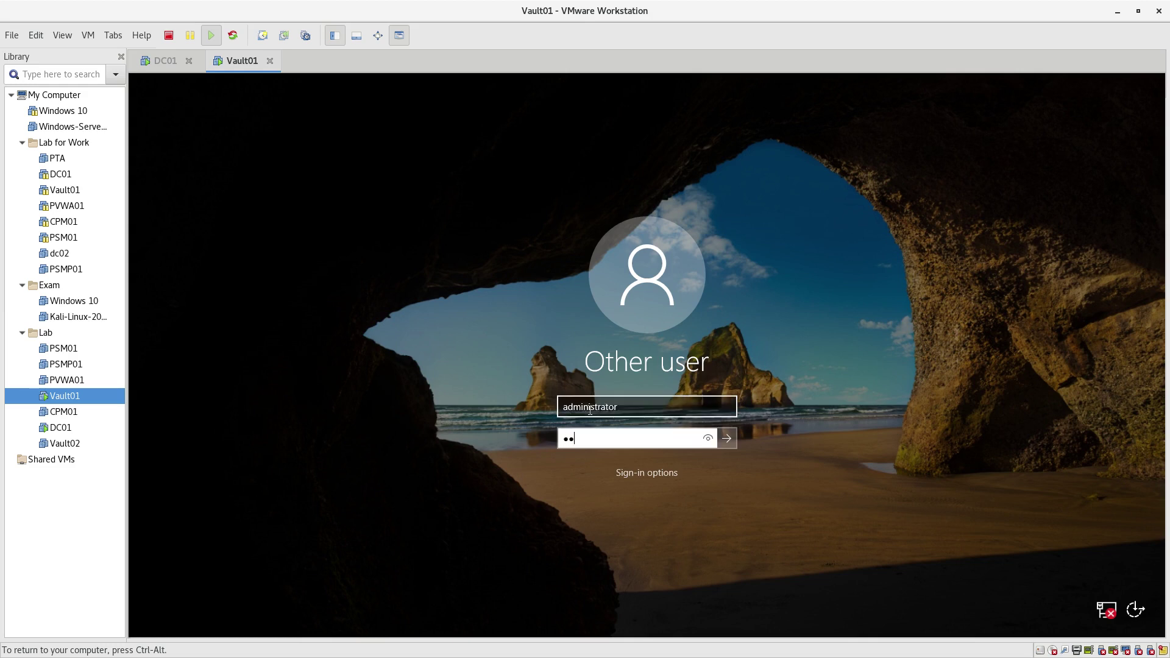
pyautogui.press('Return')
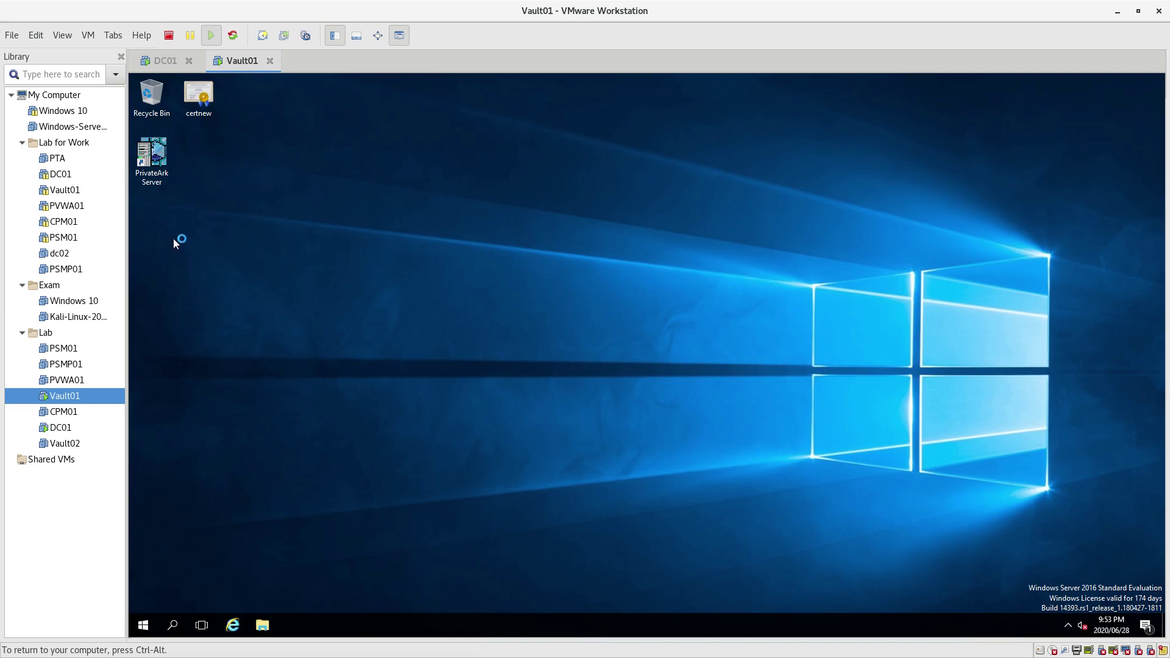
# Step: Start PrivateArk Server from its desktop icon and approve the UAC prompt
pyautogui.doubleClick(152, 159)
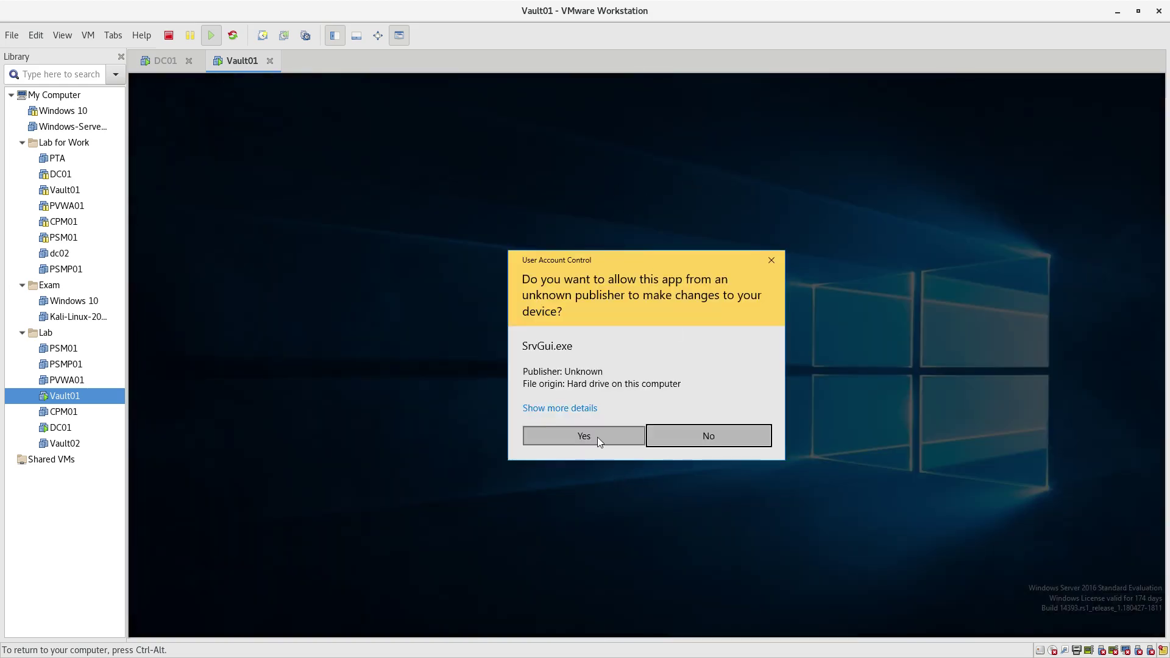
pyautogui.click(597, 436)
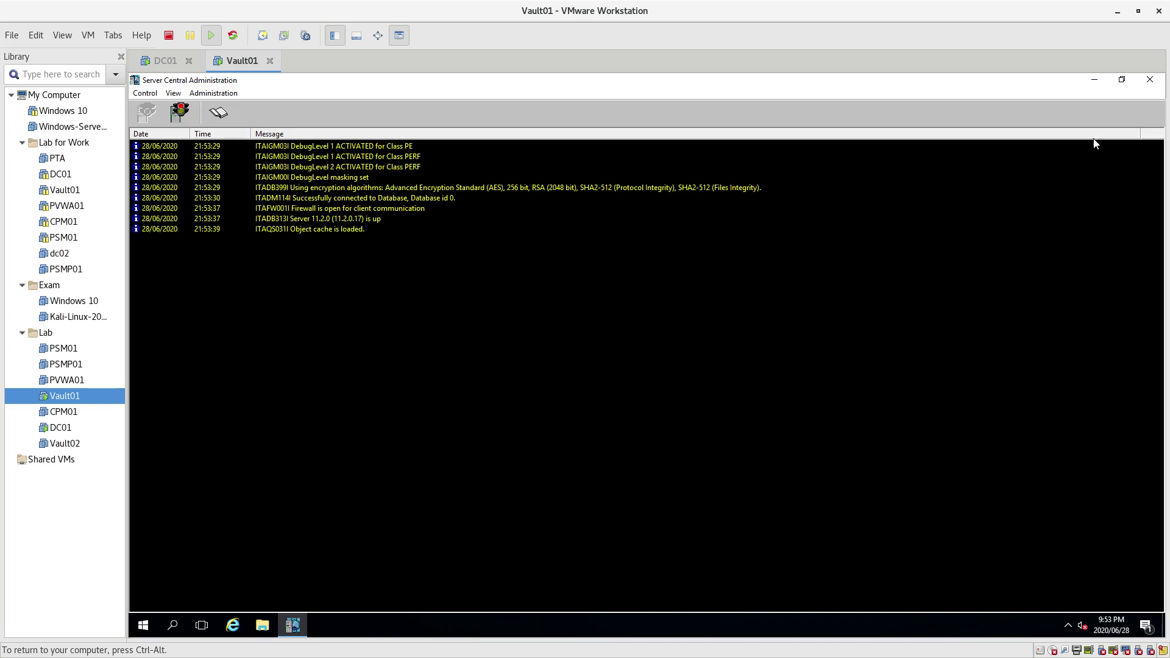
# Step: Launch PrivateArk Client and log on to the Test Lab vault as administrator
pyautogui.click(1084, 80)
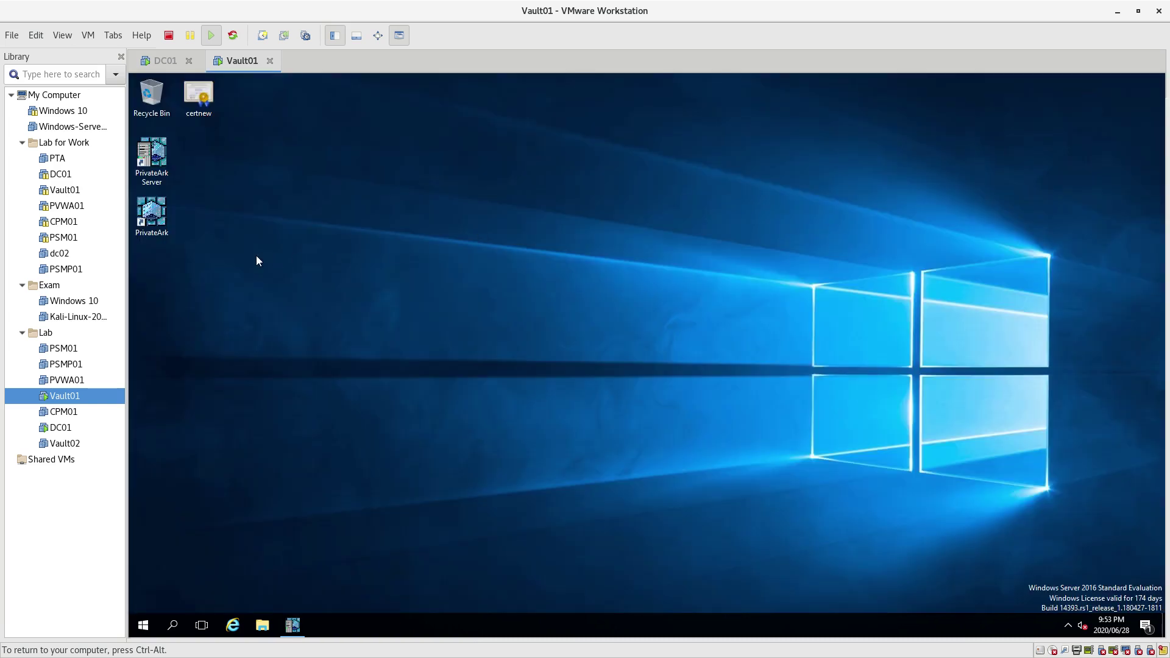
pyautogui.doubleClick(154, 218)
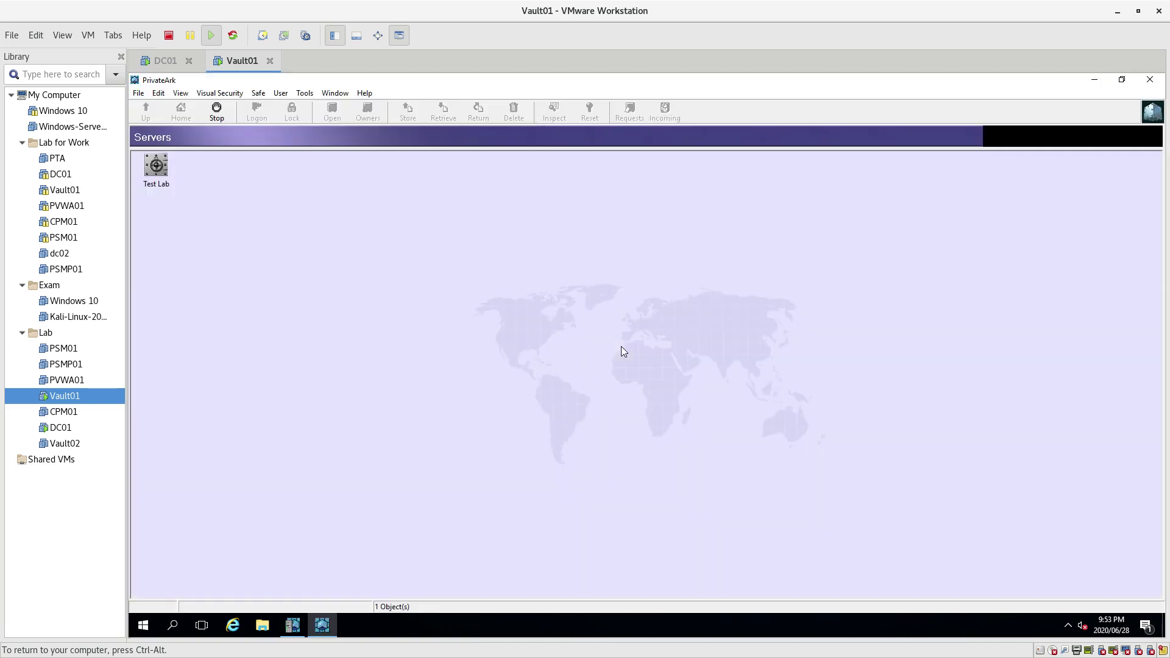
pyautogui.doubleClick(158, 161)
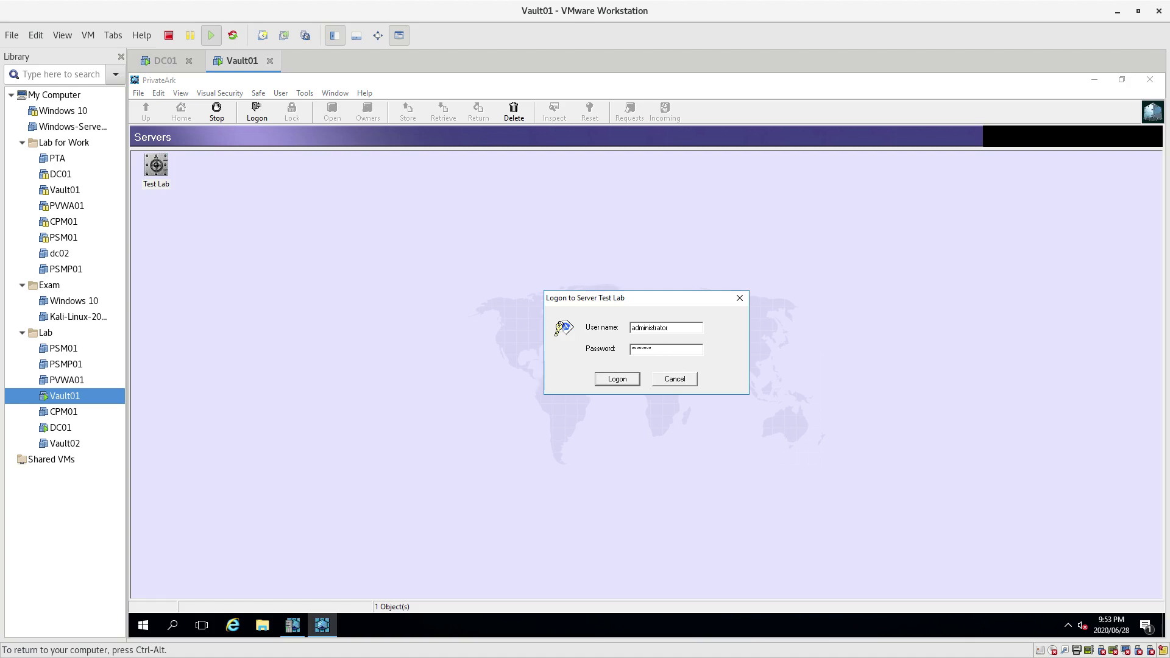
pyautogui.press('Return')
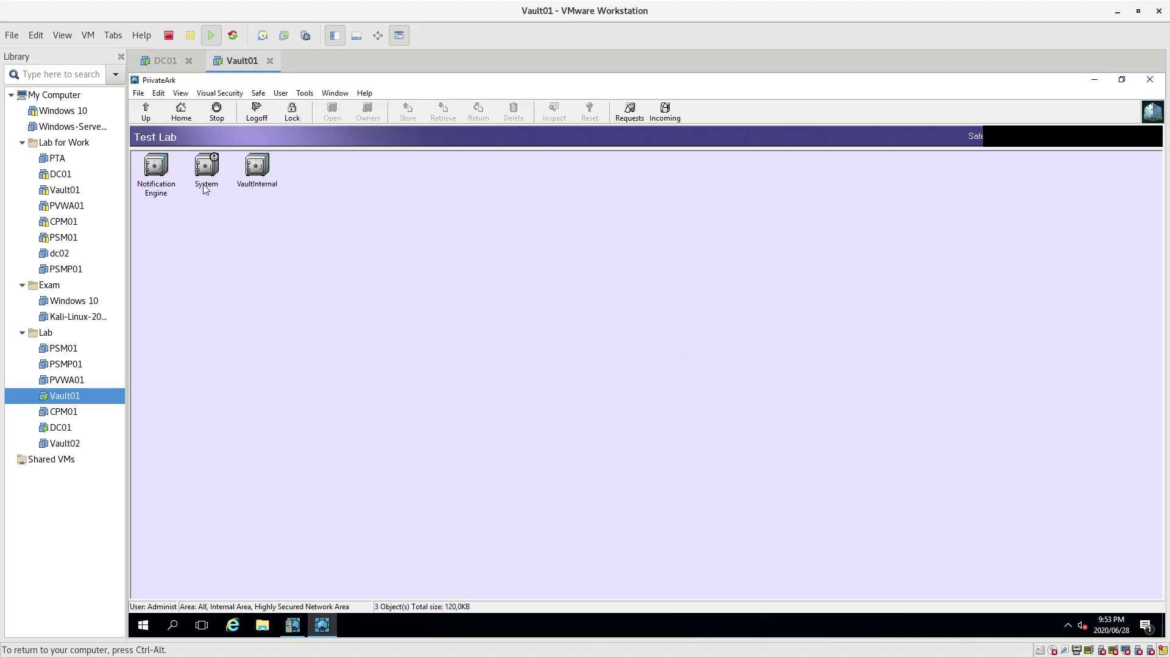
# Step: Browse the Notification Engine, System and VaultInternal safes, returning to the Test Lab list
pyautogui.click(156, 165)
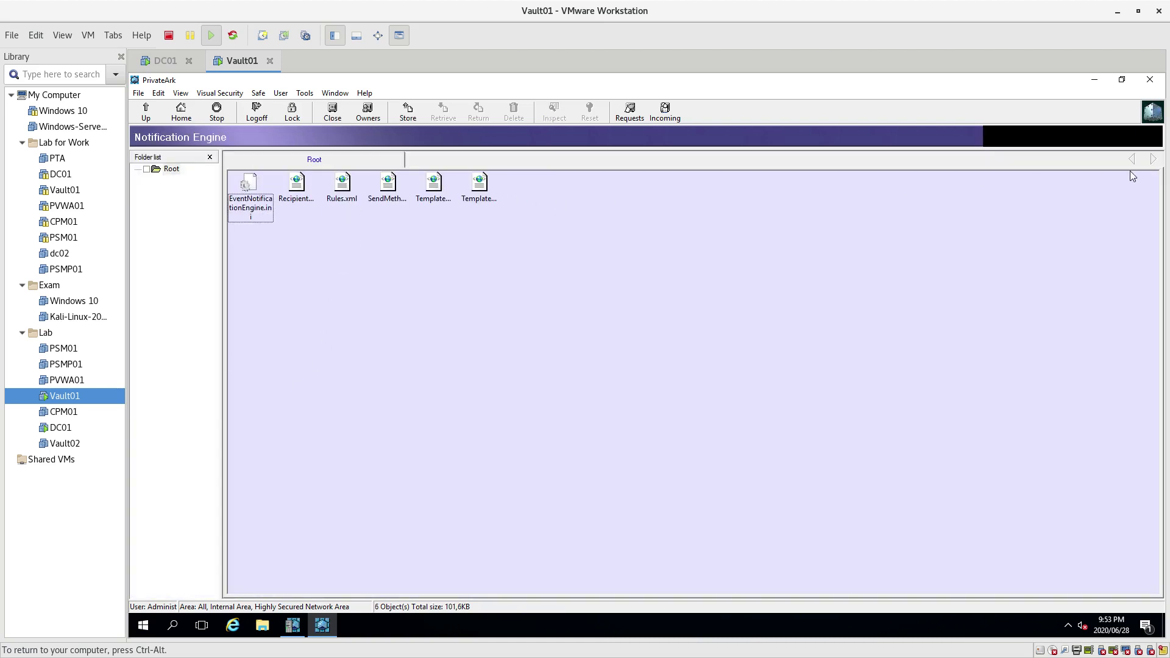
pyautogui.click(148, 115)
pyautogui.doubleClick(213, 168)
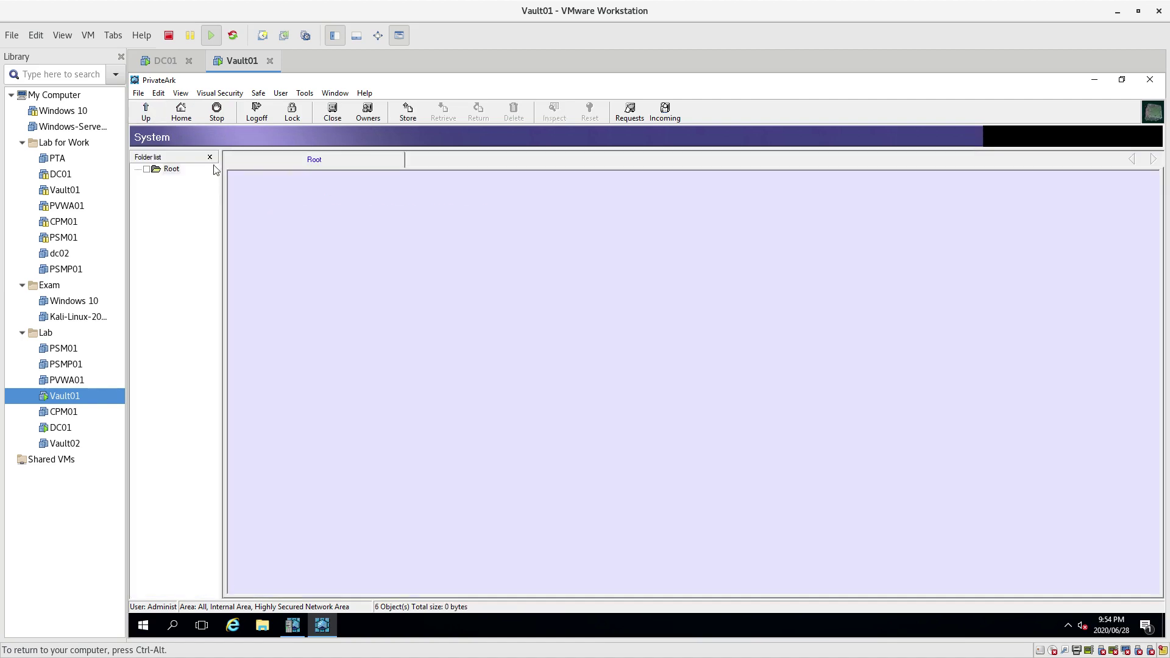
pyautogui.click(143, 113)
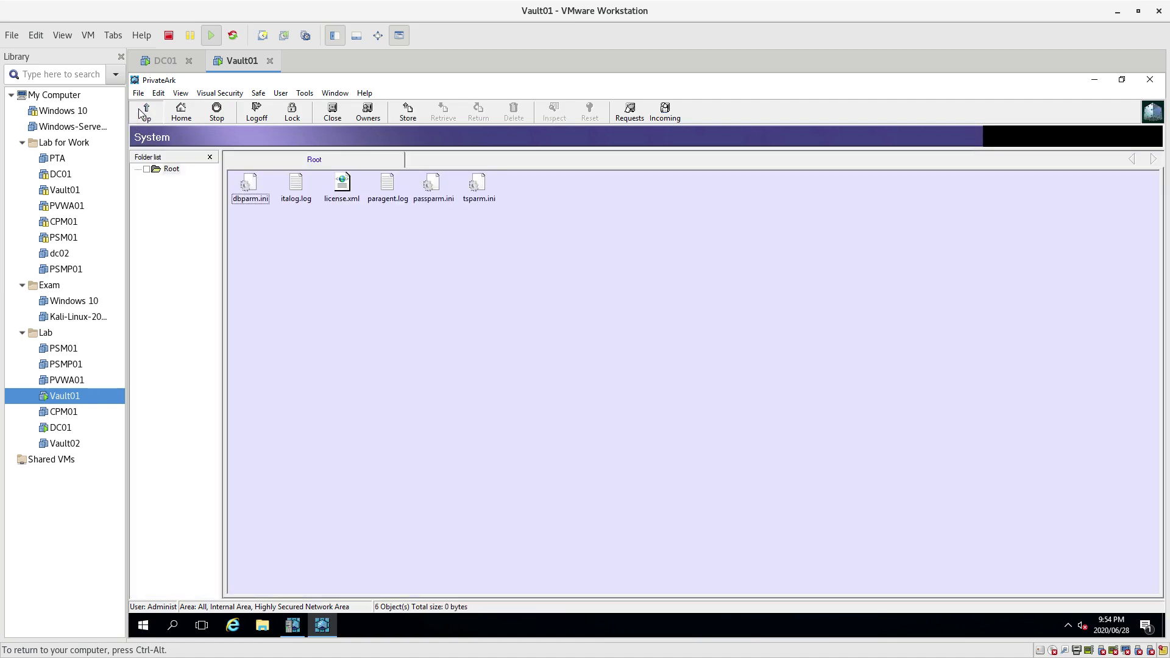
pyautogui.doubleClick(262, 163)
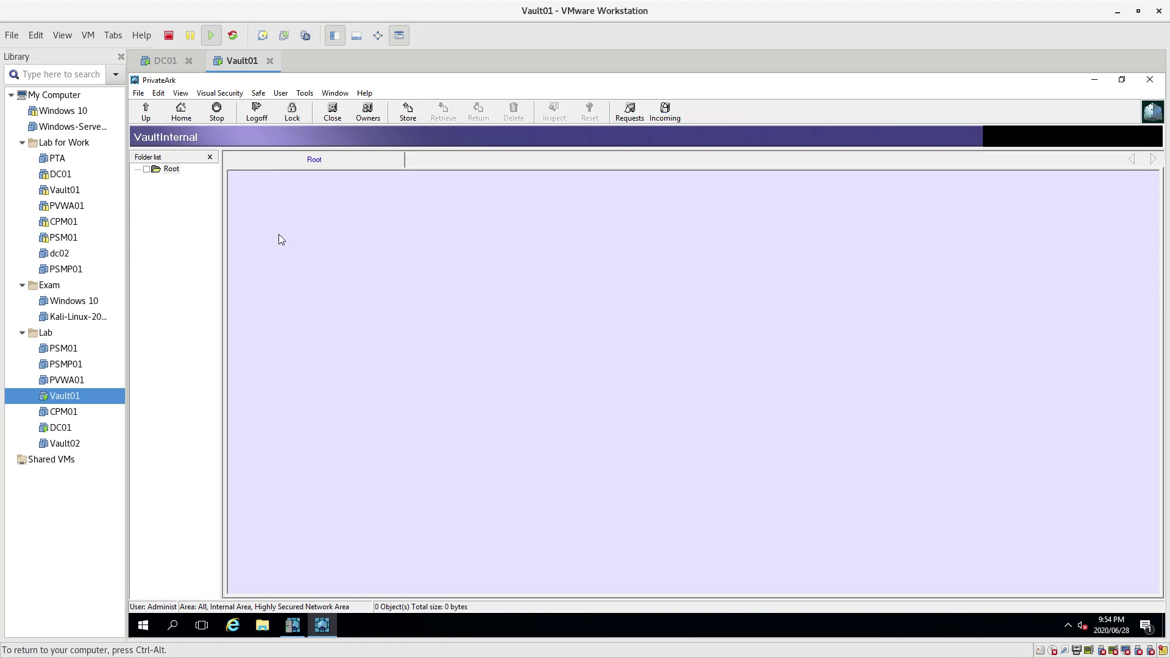
pyautogui.click(150, 115)
pyautogui.click(149, 115)
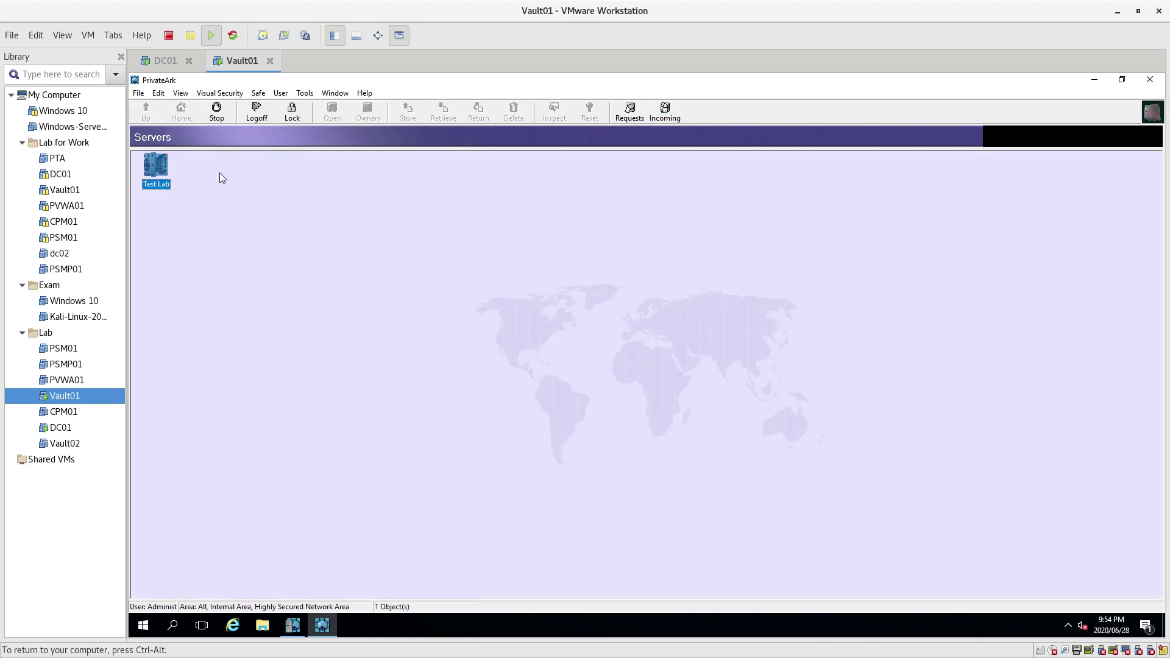
pyautogui.doubleClick(153, 168)
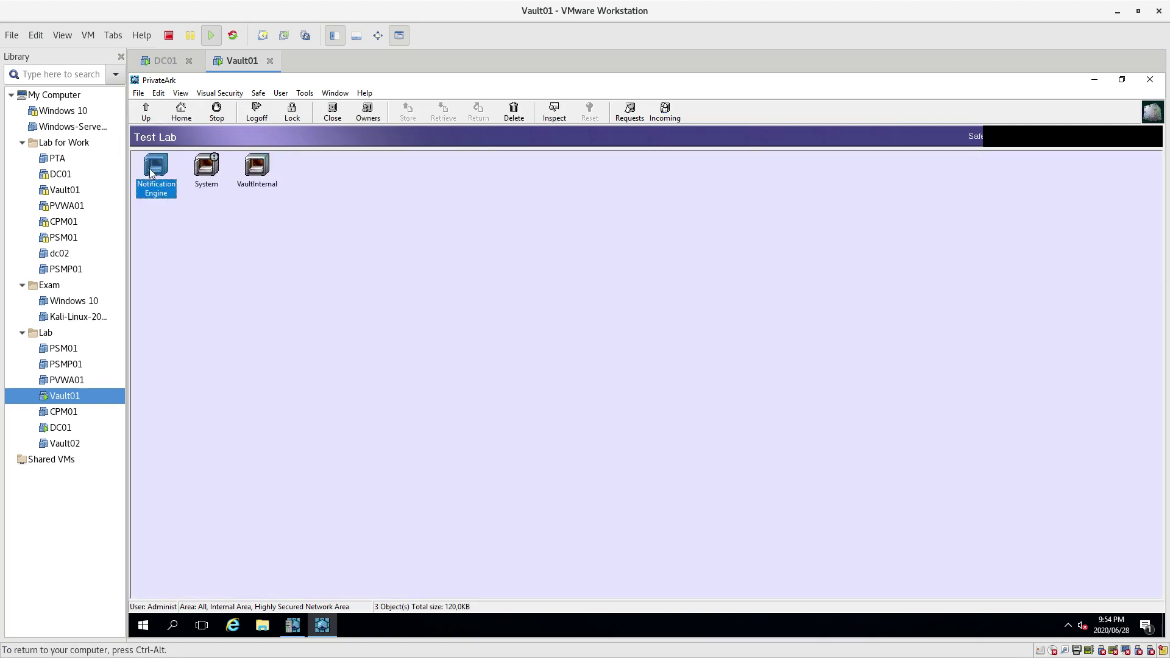
# Step: Close the Notification Engine, System and VaultInternal safes
pyautogui.rightClick(152, 173)
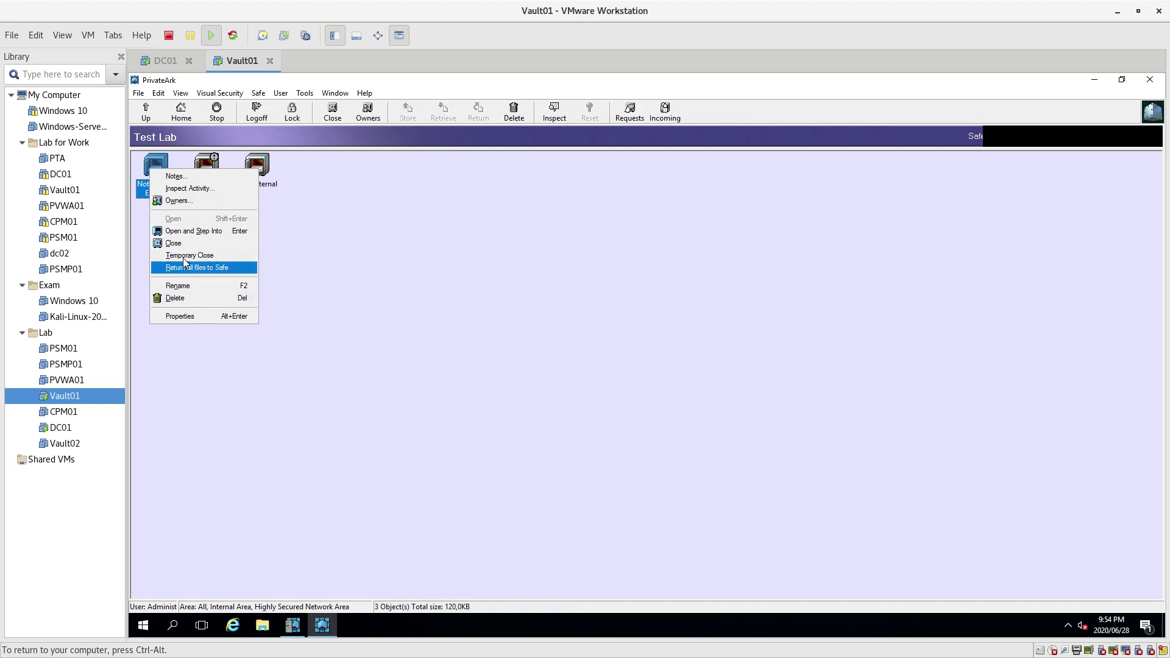
pyautogui.click(184, 246)
pyautogui.rightClick(203, 176)
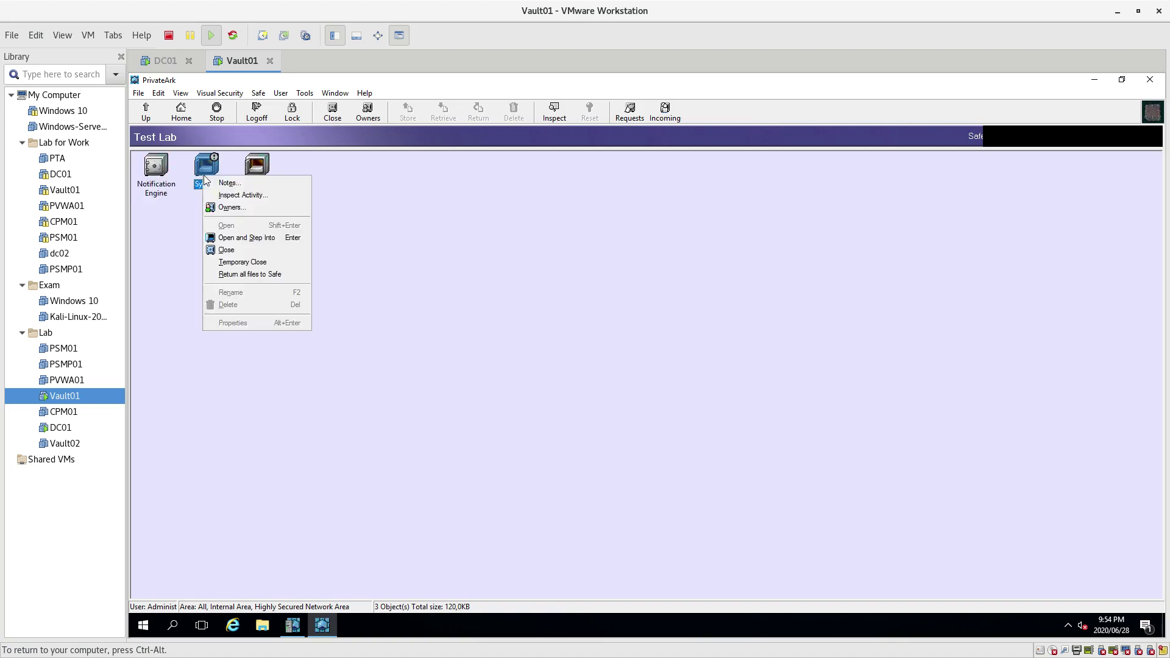
pyautogui.click(233, 253)
pyautogui.rightClick(253, 182)
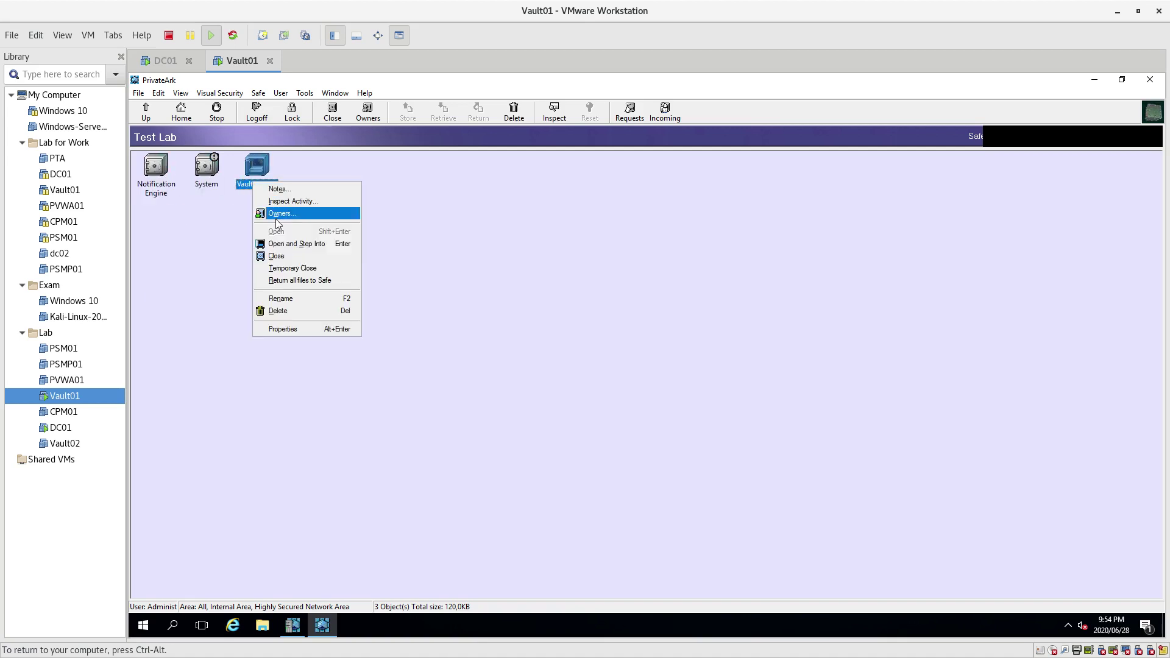
pyautogui.click(276, 256)
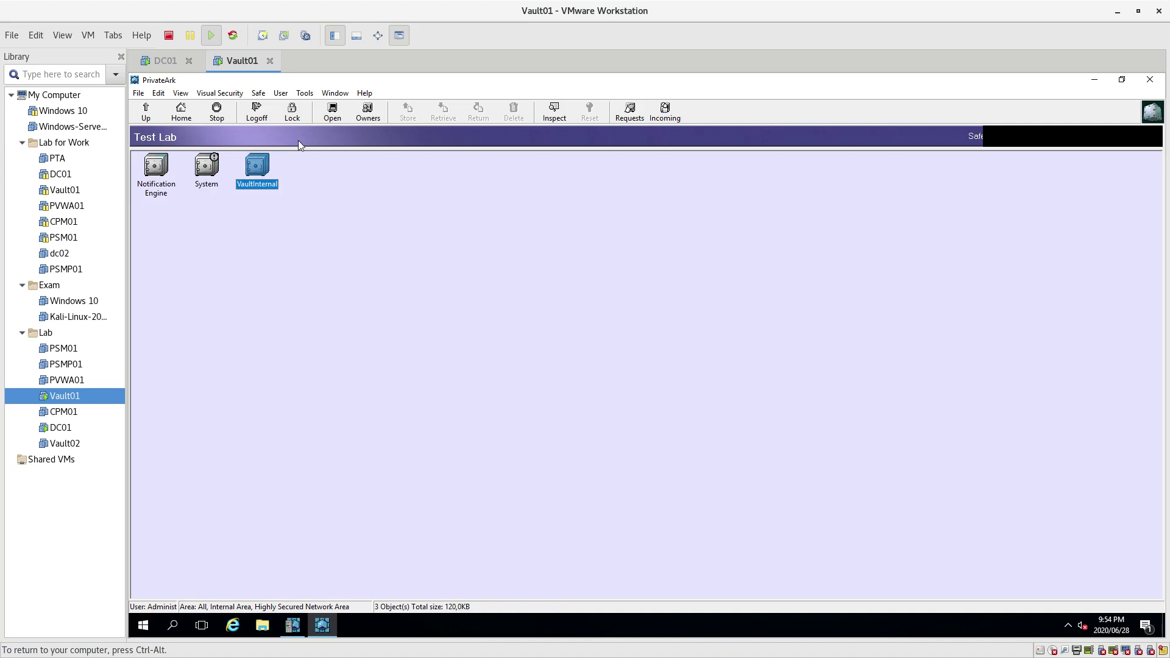
# Step: Open Users and Groups and review the System Vault Admins and Operators groups
pyautogui.click(303, 95)
pyautogui.moveTo(325, 151)
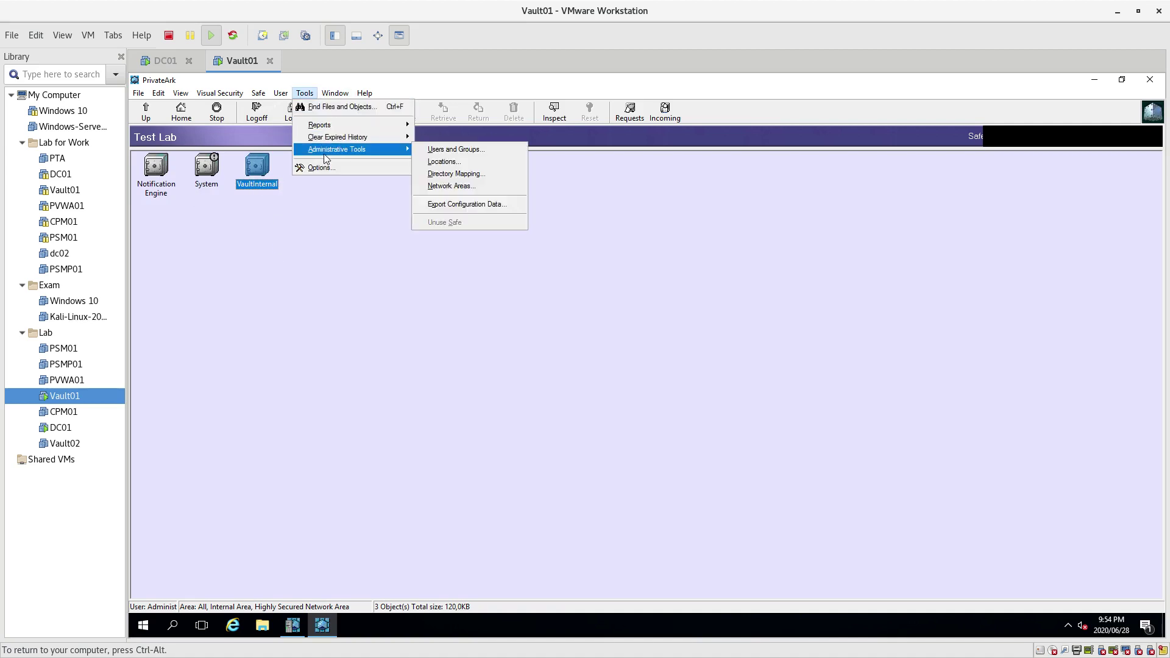
pyautogui.click(491, 150)
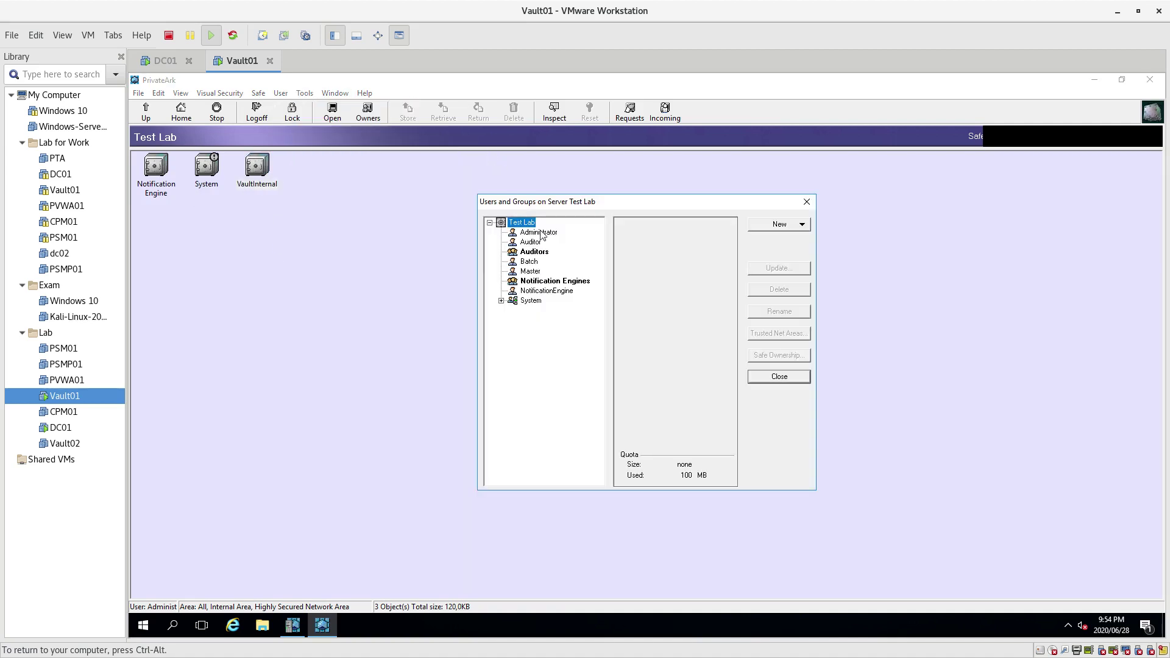
pyautogui.click(501, 301)
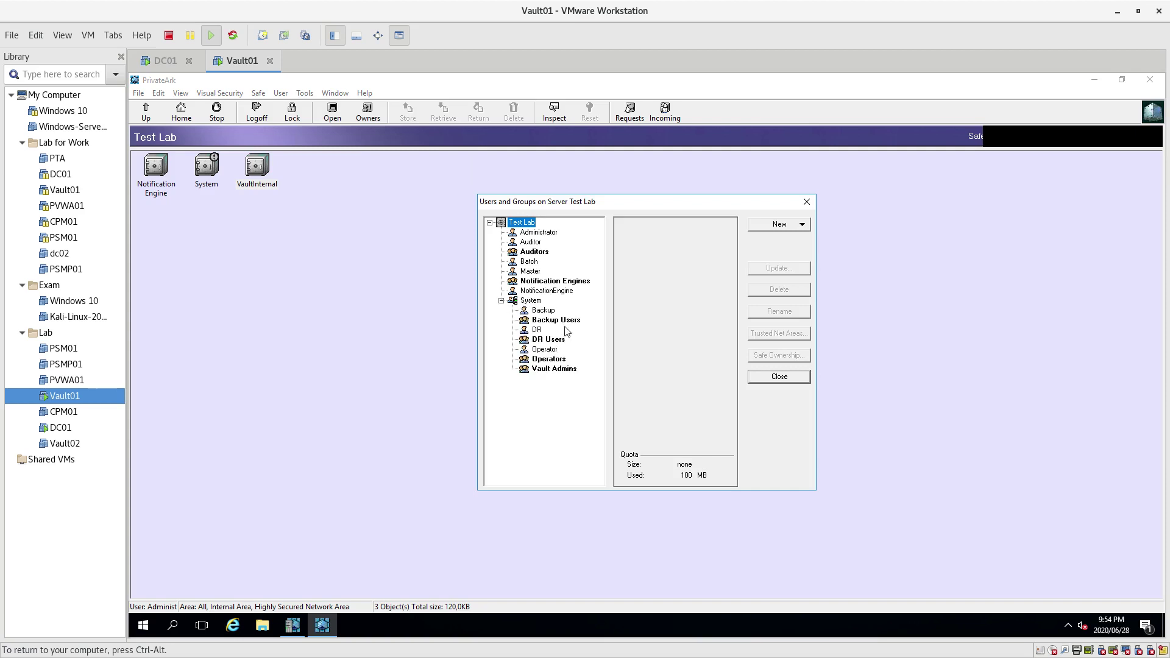
pyautogui.click(555, 371)
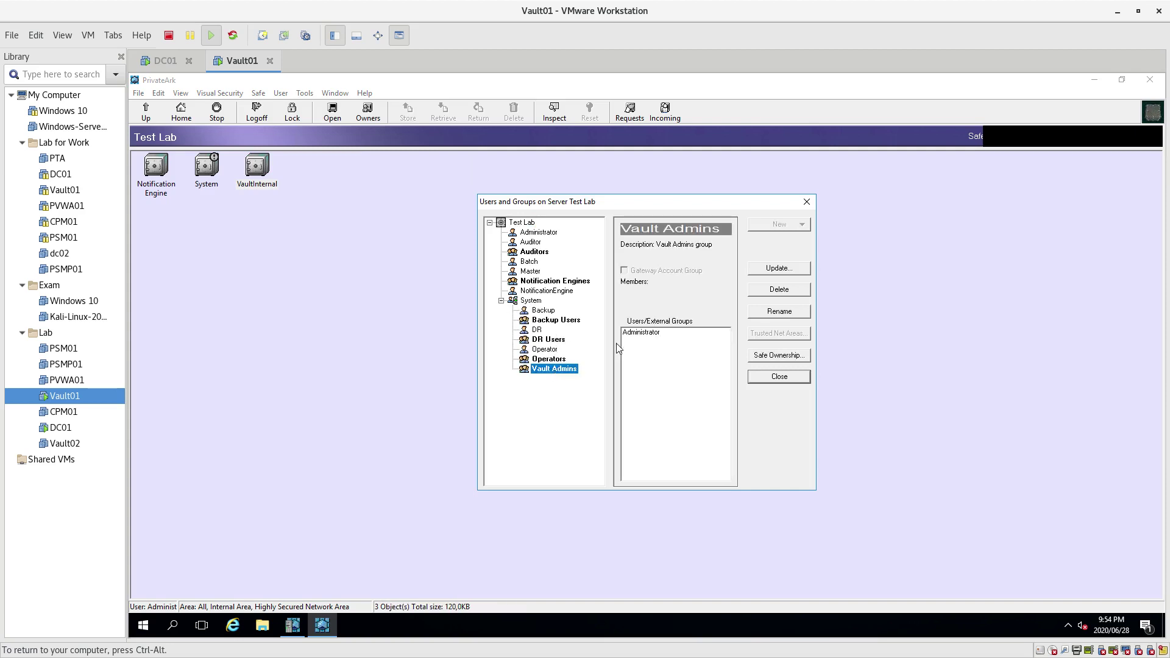
pyautogui.click(552, 360)
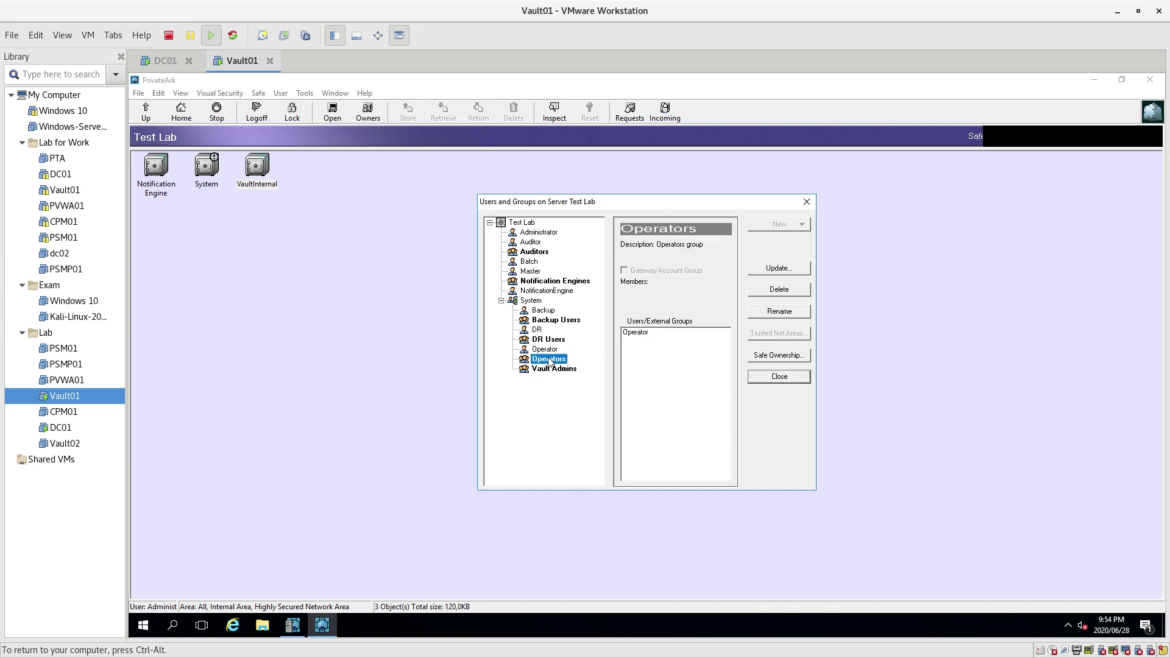
# Step: Review Operator, DR Users, Backup Users, Administrator, Auditor and Batch entries, then close Users and Groups
pyautogui.click(549, 349)
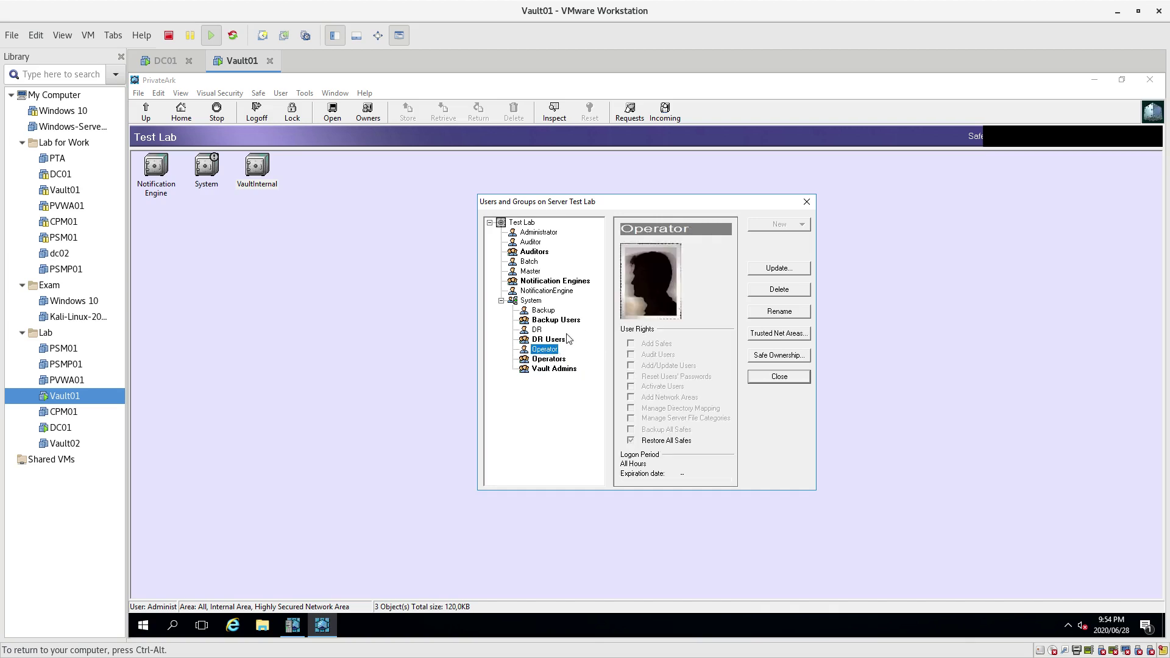
pyautogui.click(549, 340)
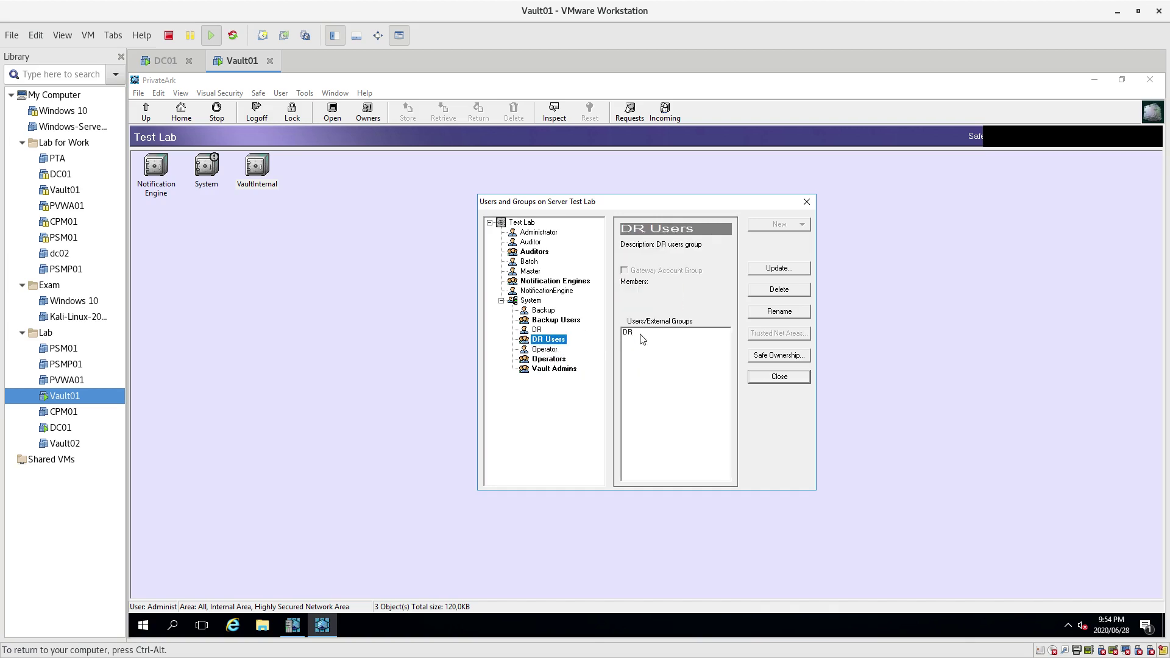
pyautogui.click(552, 321)
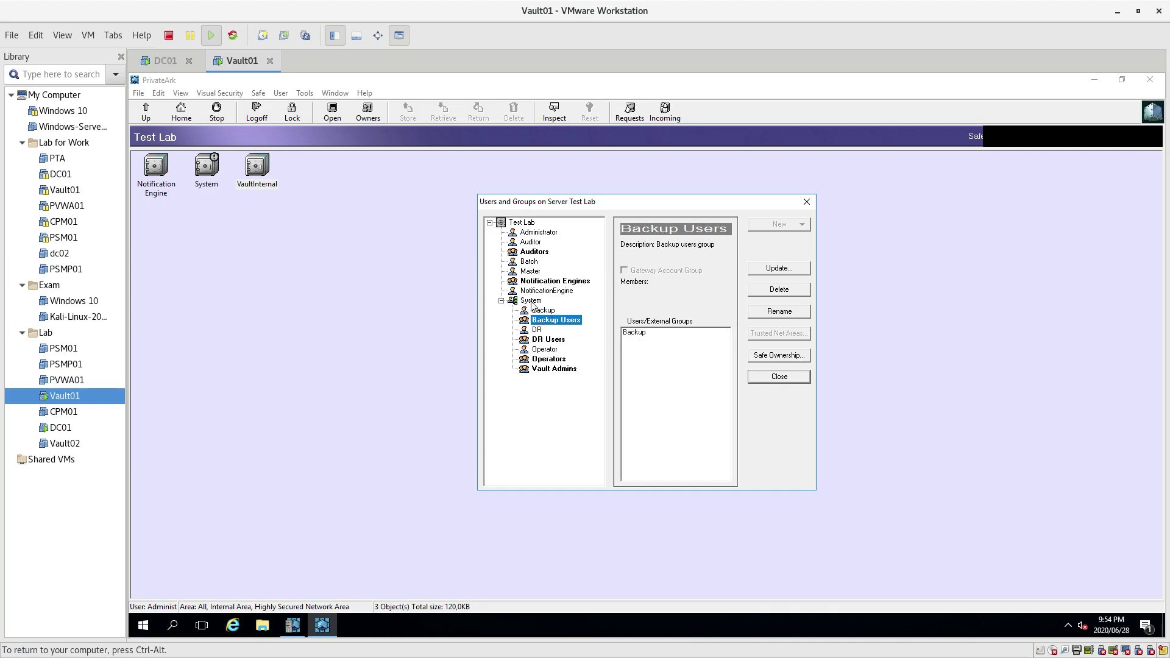
pyautogui.click(530, 232)
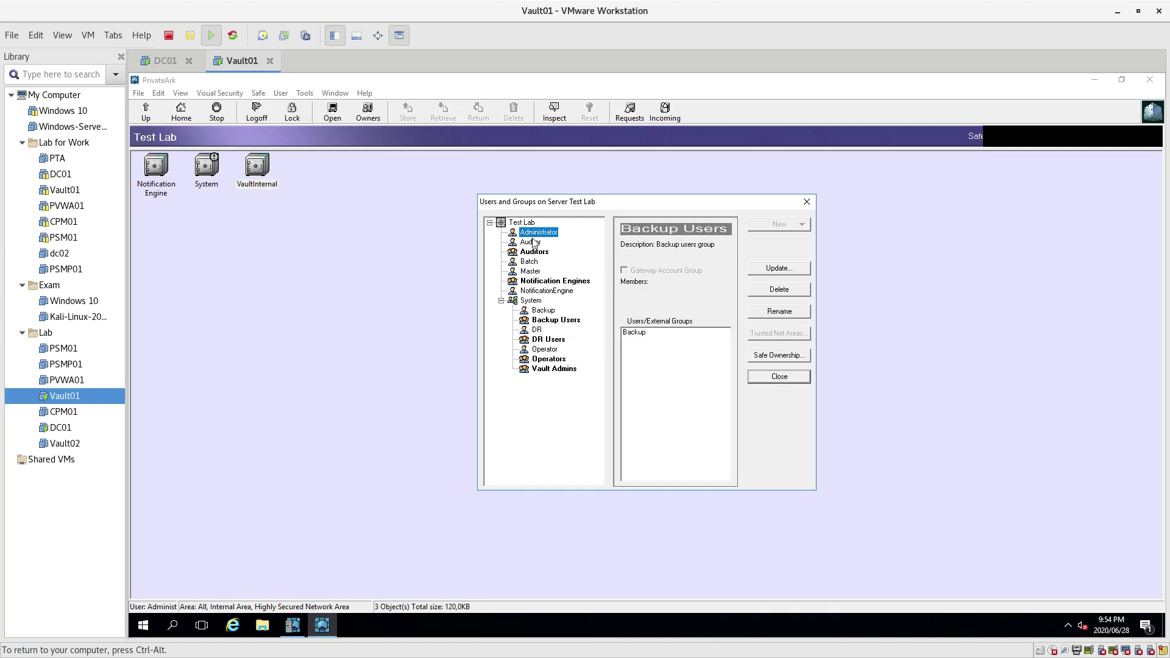
pyautogui.click(533, 242)
pyautogui.click(529, 262)
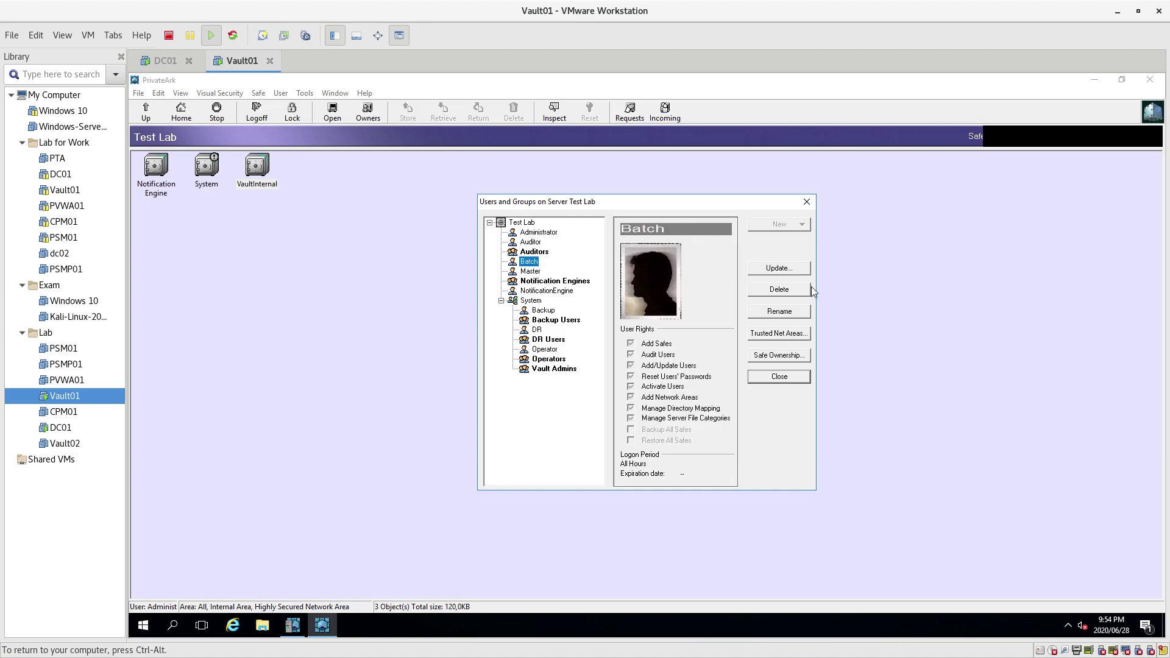
pyautogui.click(795, 381)
# Step: Log off Test Lab, close PrivateArk Client and release input from the VM
pyautogui.click(256, 112)
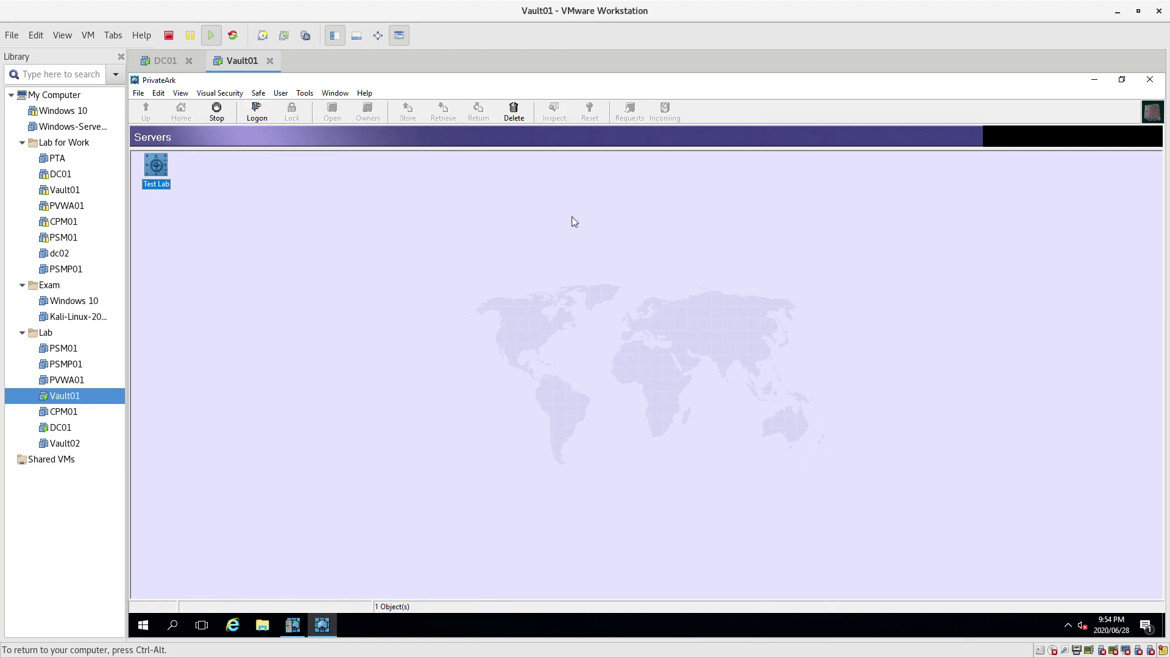
pyautogui.hotkey('alt', 'F4')
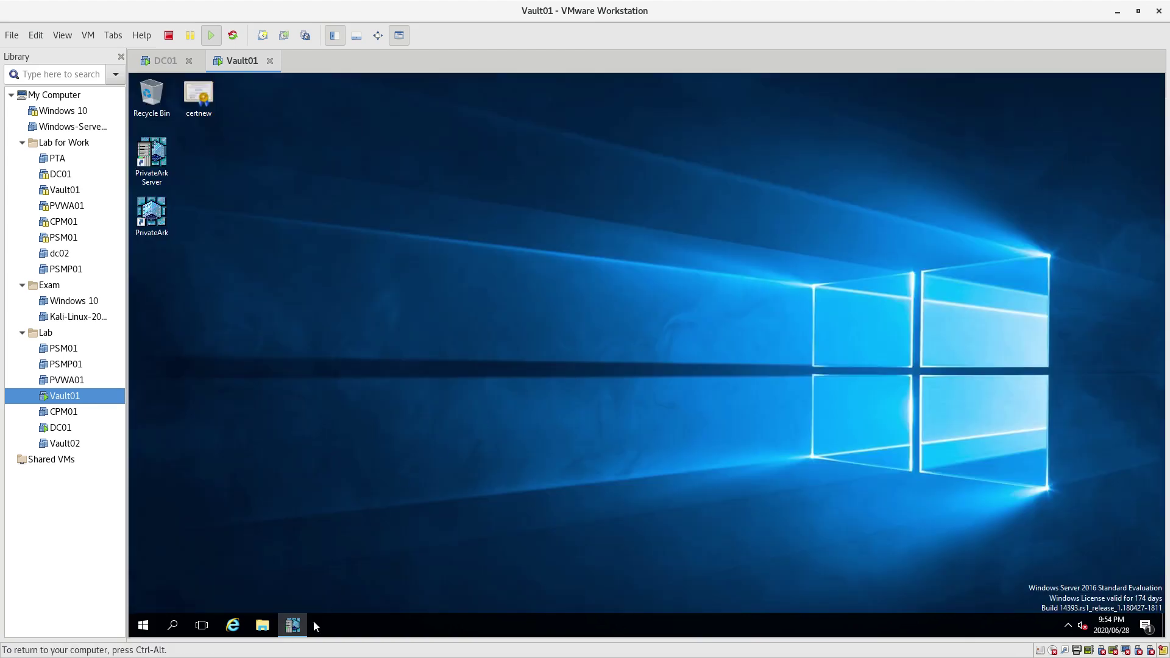
pyautogui.hotkey('ctrl', 'alt')
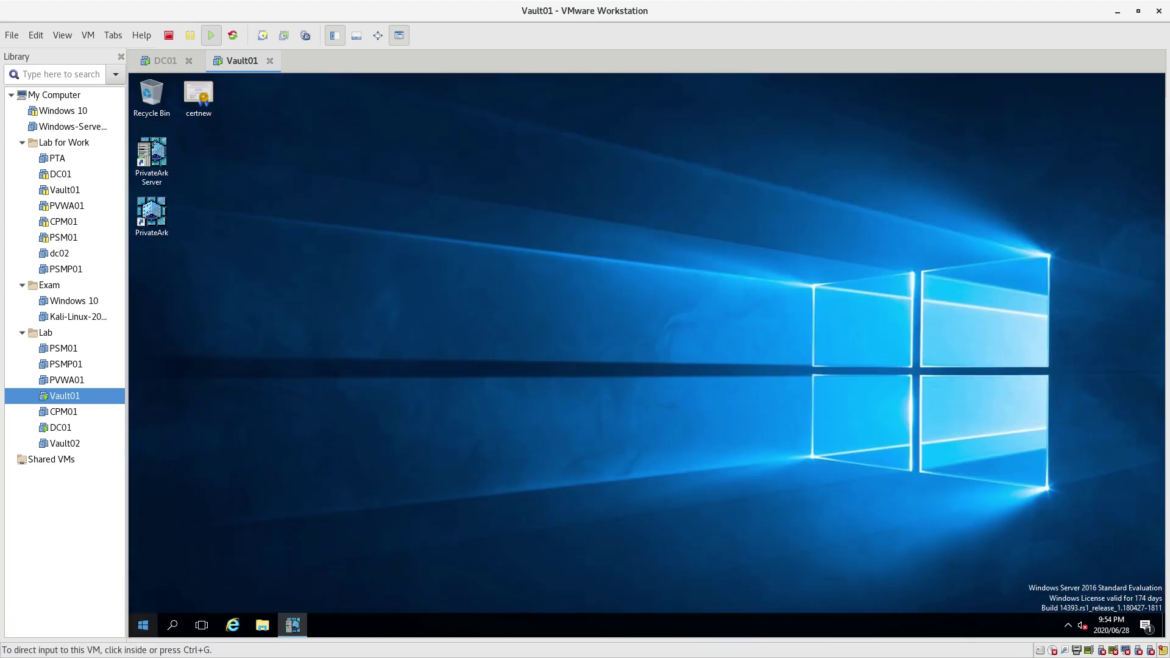